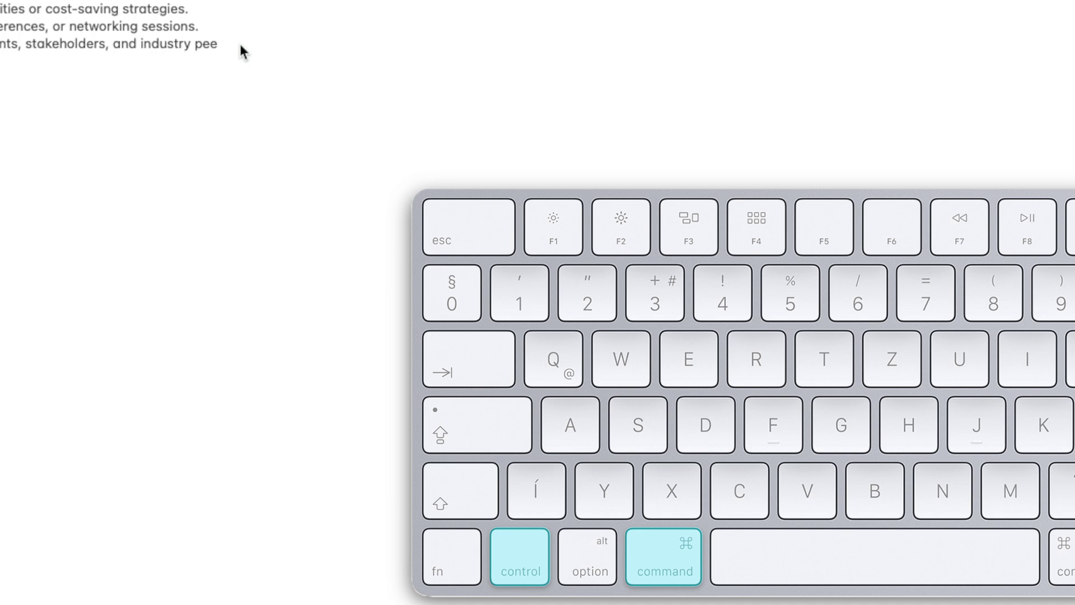
- Insert the ✅ check-mark emoji from the Symbols category after 'clearly to your team.'
key(ctrl+super+space)
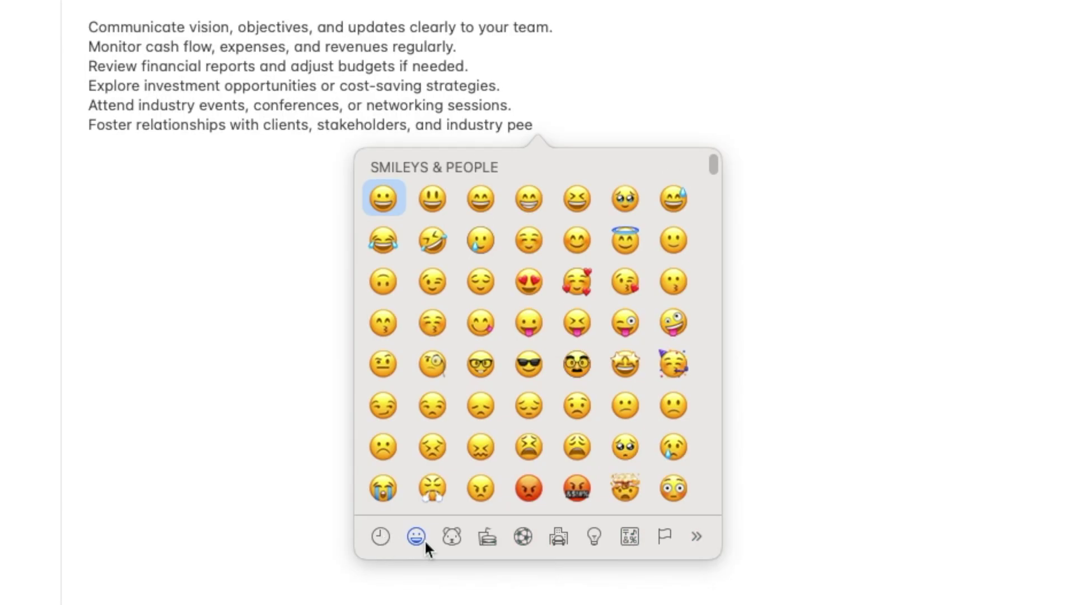
click(451, 537)
click(523, 536)
click(558, 537)
click(594, 537)
click(630, 536)
scroll(510, 398, down, 10)
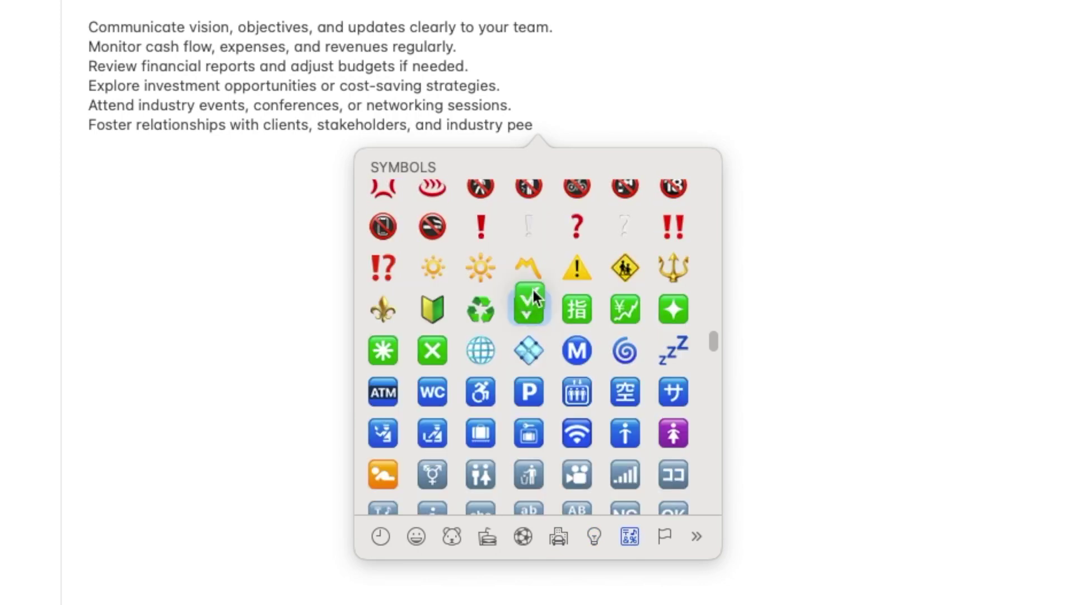
drag(534, 273, 578, 26)
- Reopen the emoji picker and browse the flag and extra symbol categories
key(ctrl+super+space)
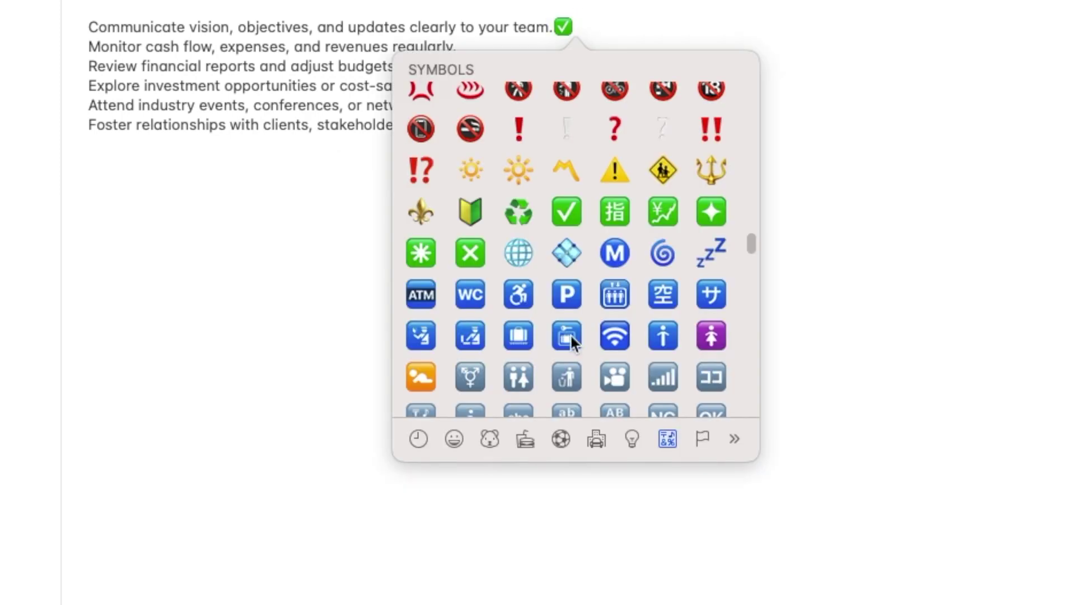
scroll(563, 367, down, 10)
scroll(575, 351, up, 3)
click(702, 439)
scroll(625, 327, down, 10)
click(734, 439)
scroll(460, 302, down, 5)
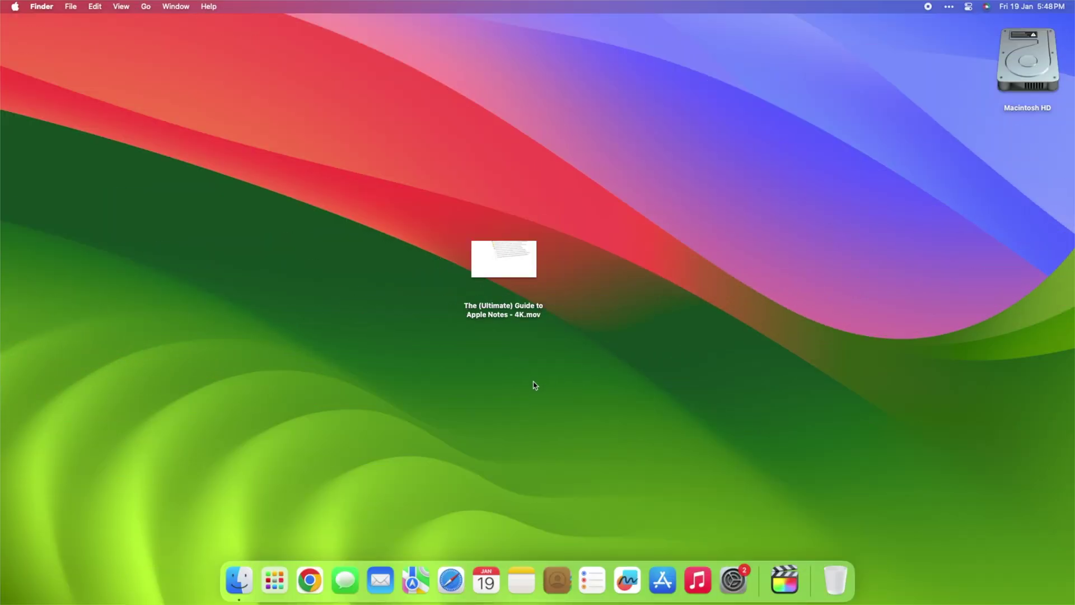
- Quick Look the Apple Notes guide .mov video, then reposition and narrow the preview window
click(500, 271)
key(space)
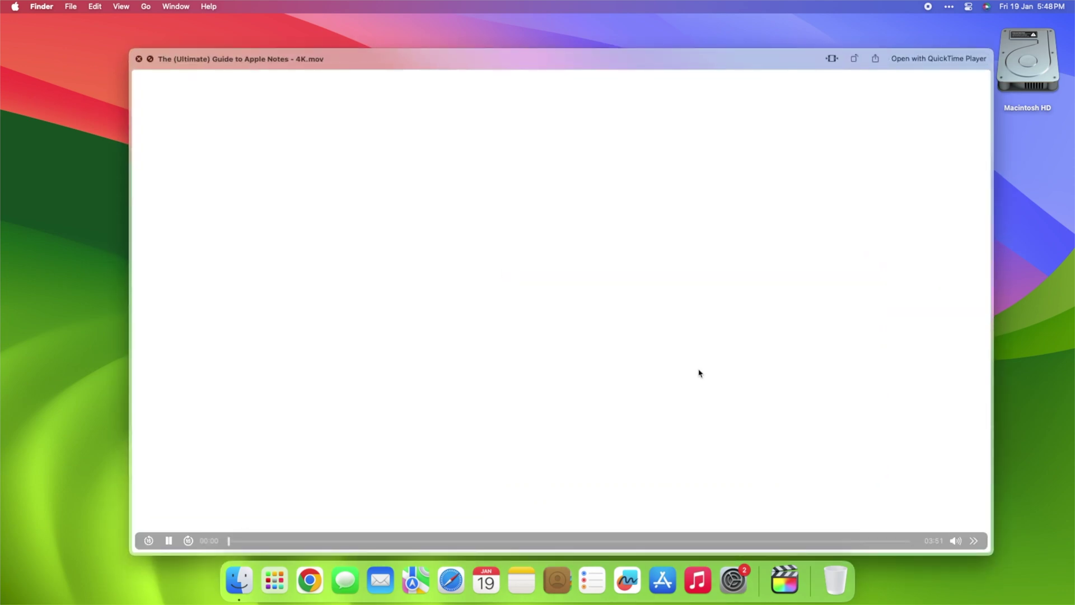
drag(583, 69, 552, 54)
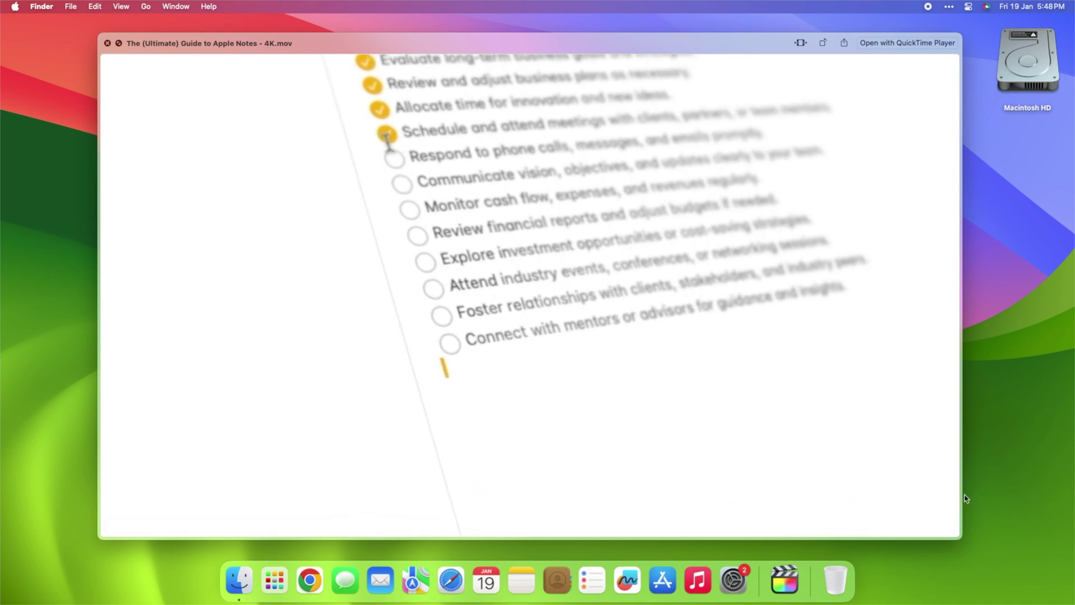
drag(964, 498, 808, 435)
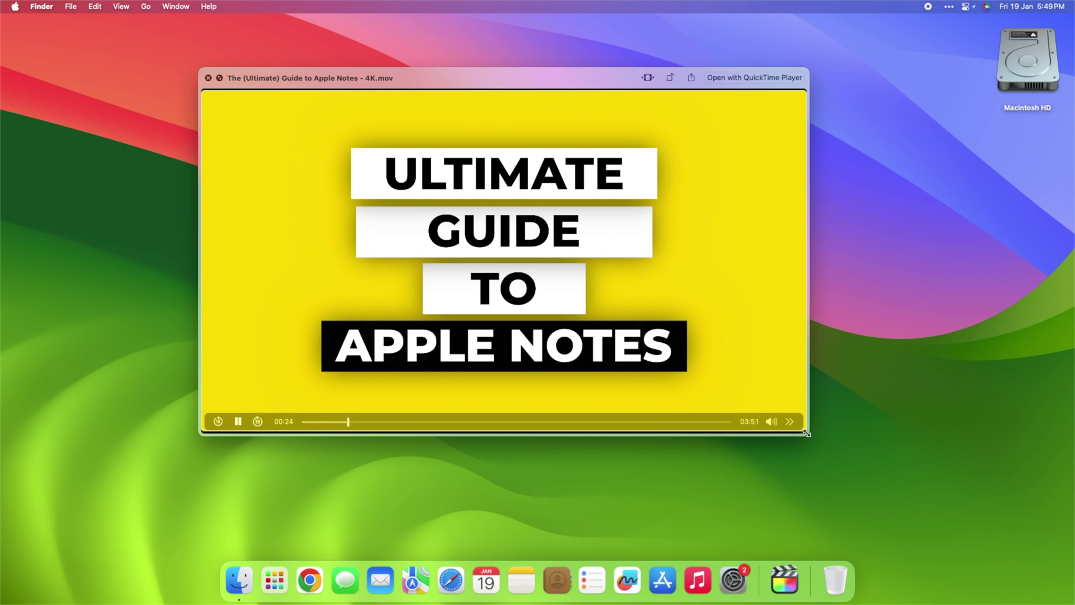
drag(534, 77, 553, 101)
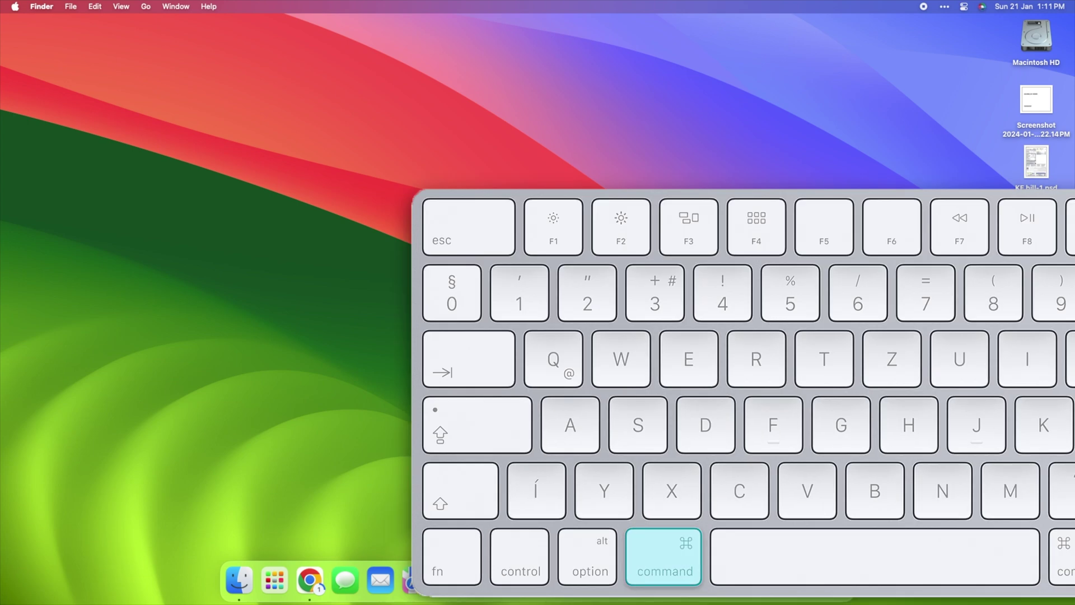
- Calculate 38*9 in the Spotlight search bar
key(super+space)
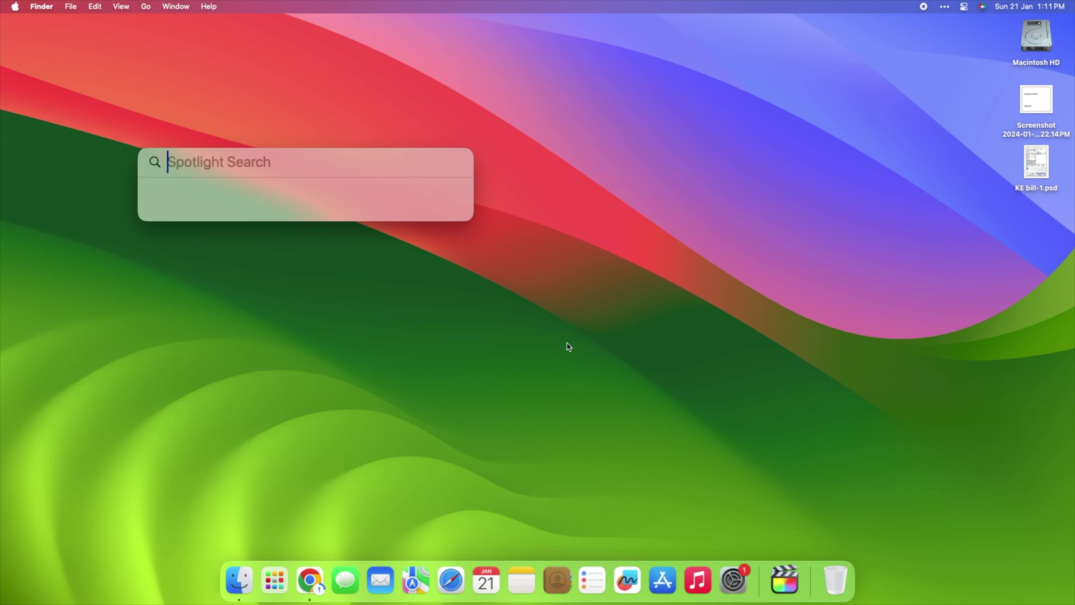
text(38*)
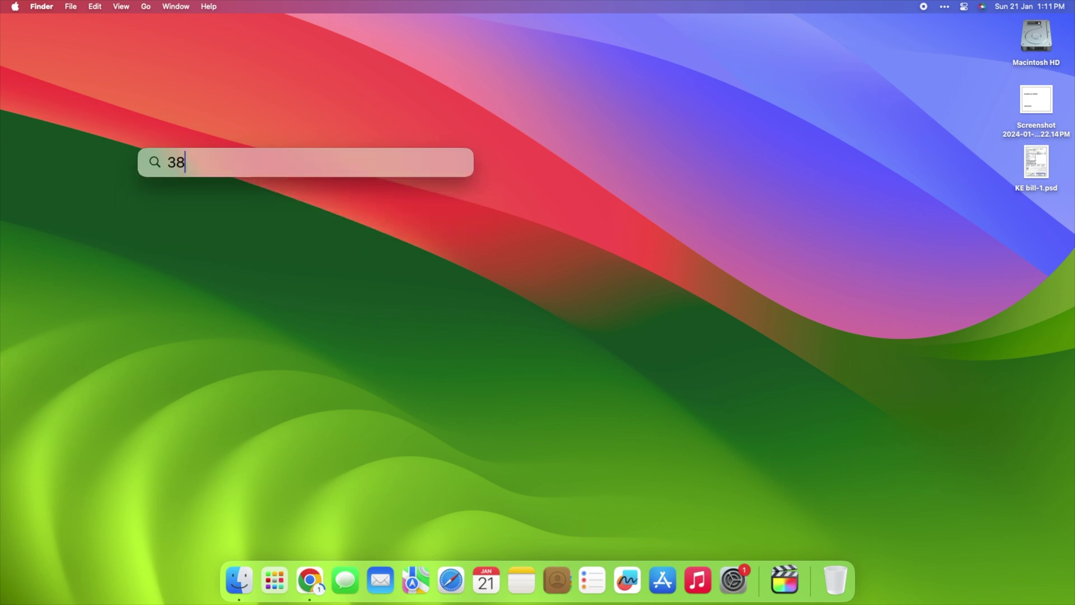
text(9)
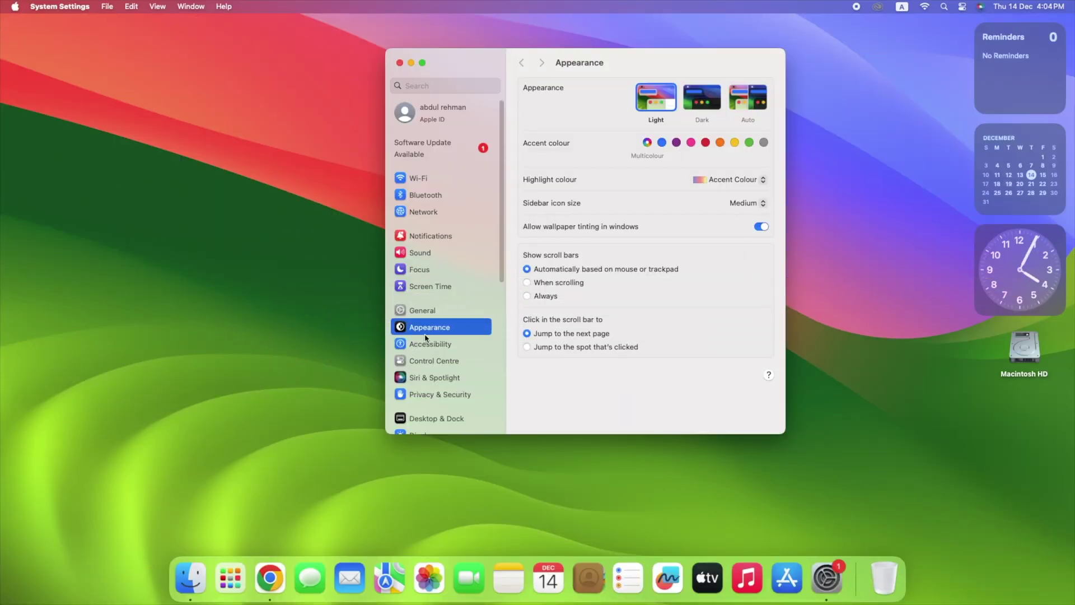
- Set the top-right hot corner to Application Windows, active only while Shift+Cmd is held
scroll(426, 337, down, 3)
click(441, 364)
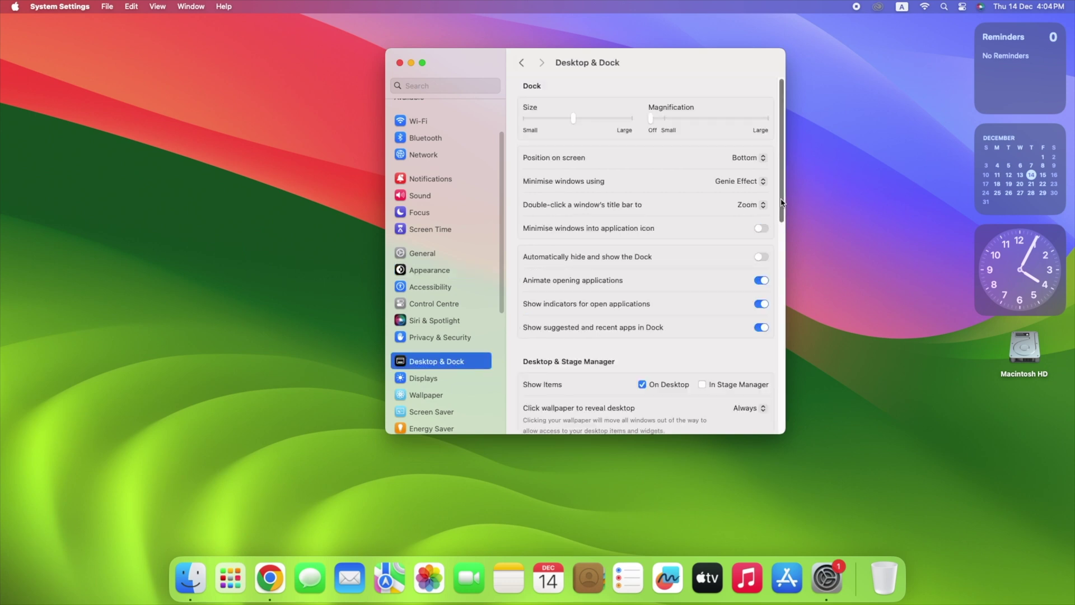
drag(782, 199, 768, 424)
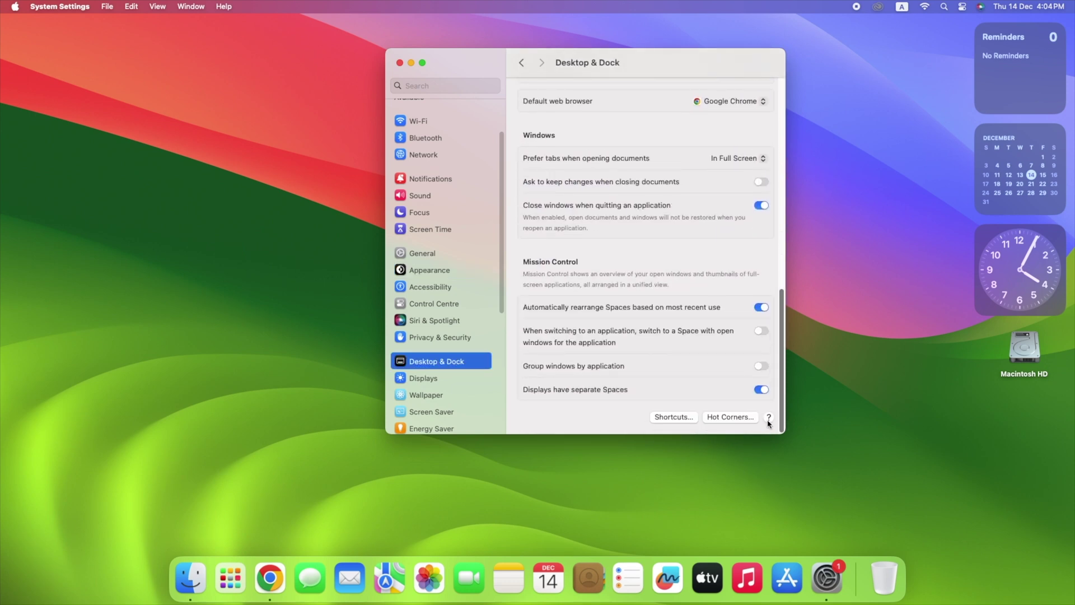
click(738, 419)
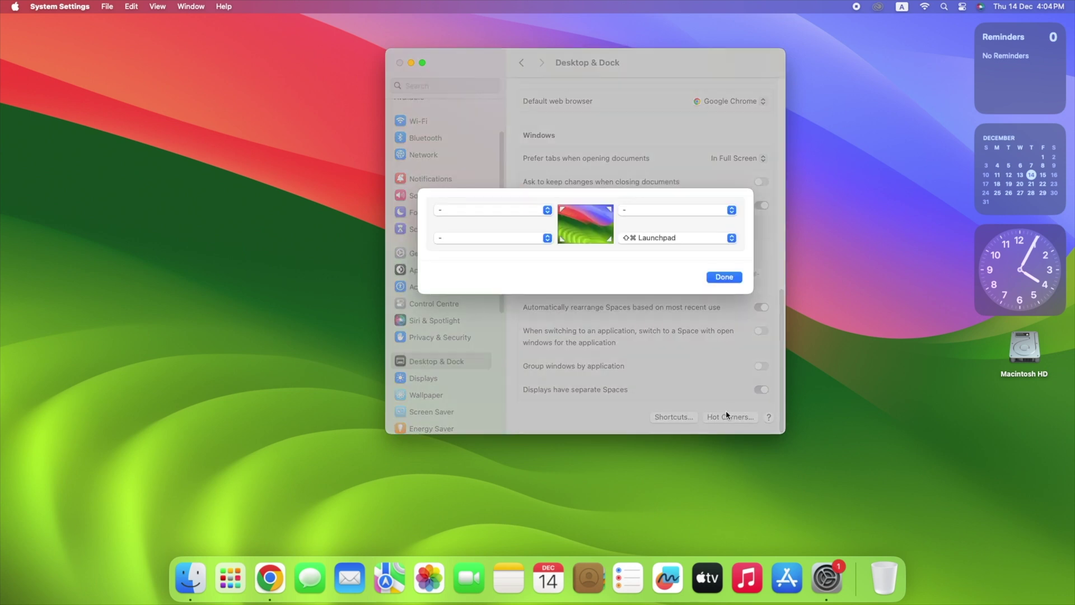
click(731, 211)
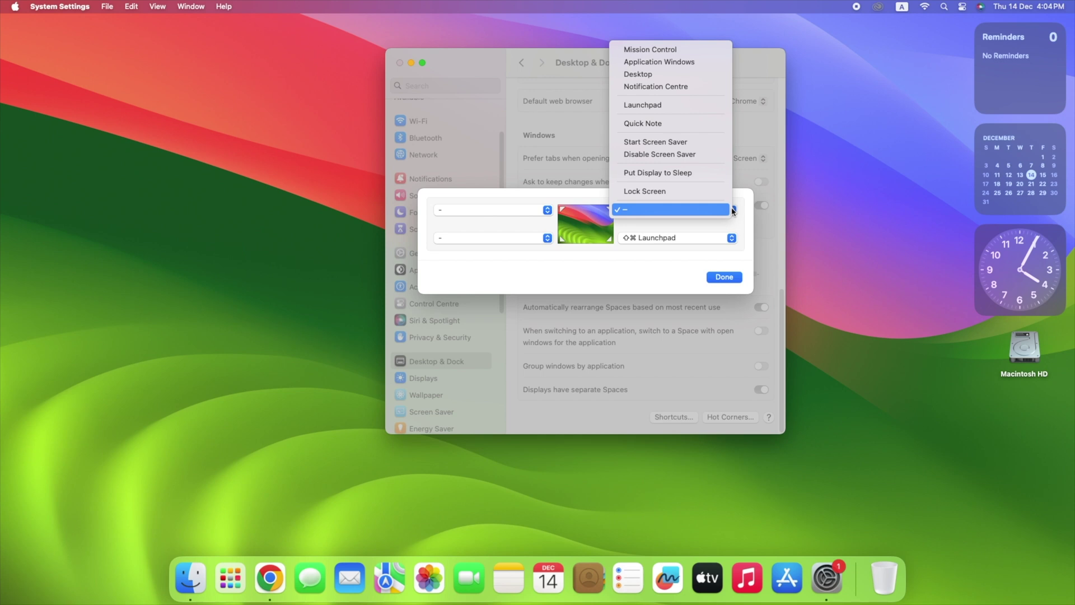
key(shift+super)
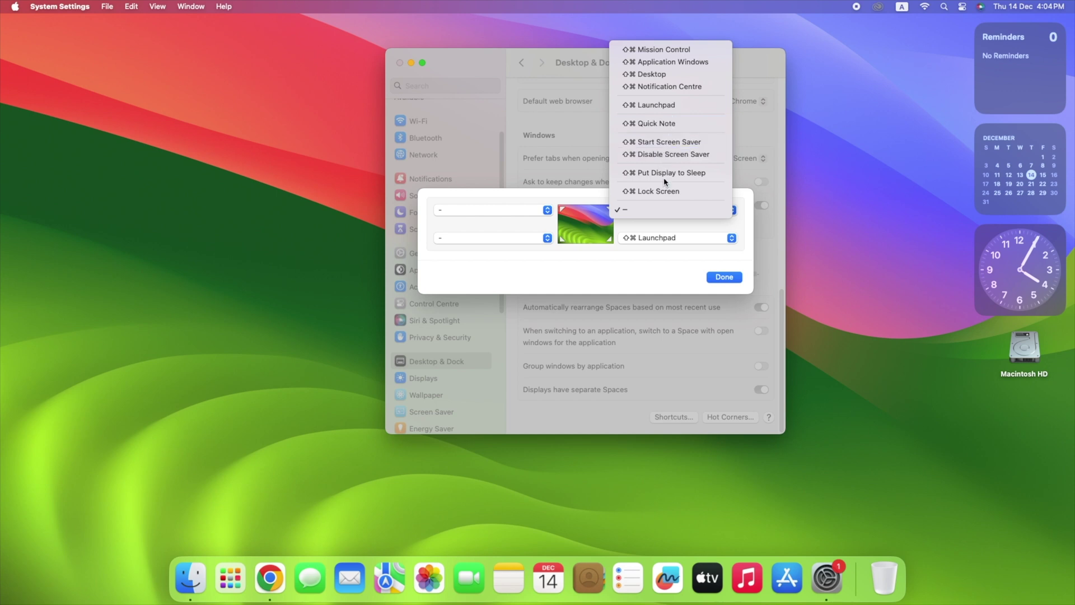
click(672, 61)
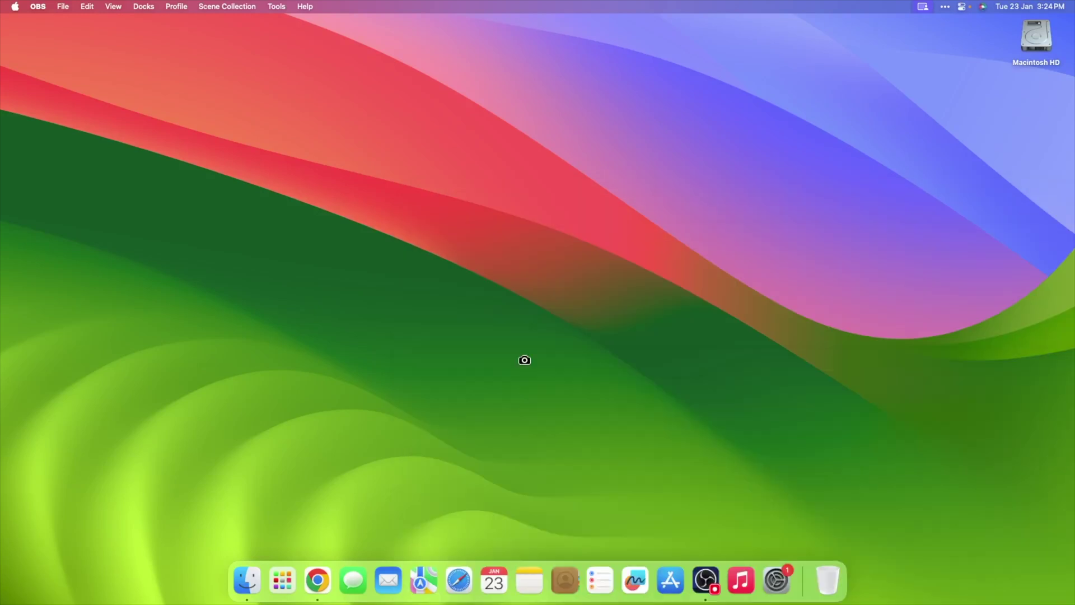
- Take a full-screen screenshot with Shift+Cmd+5, review it, then delete it
key(shift+super+5)
click(468, 527)
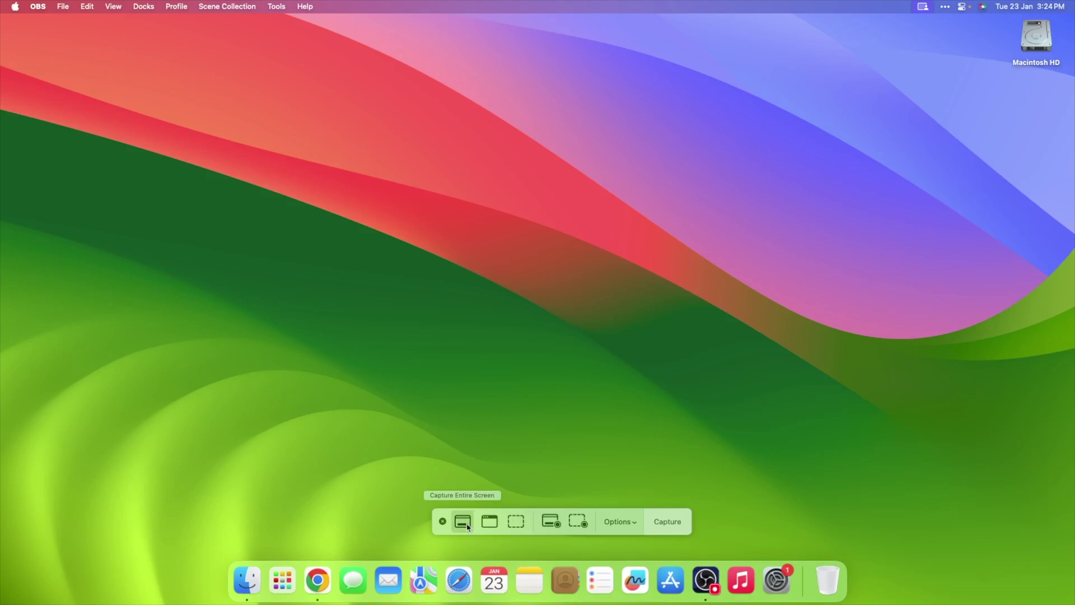
click(490, 525)
click(516, 522)
click(462, 522)
click(672, 525)
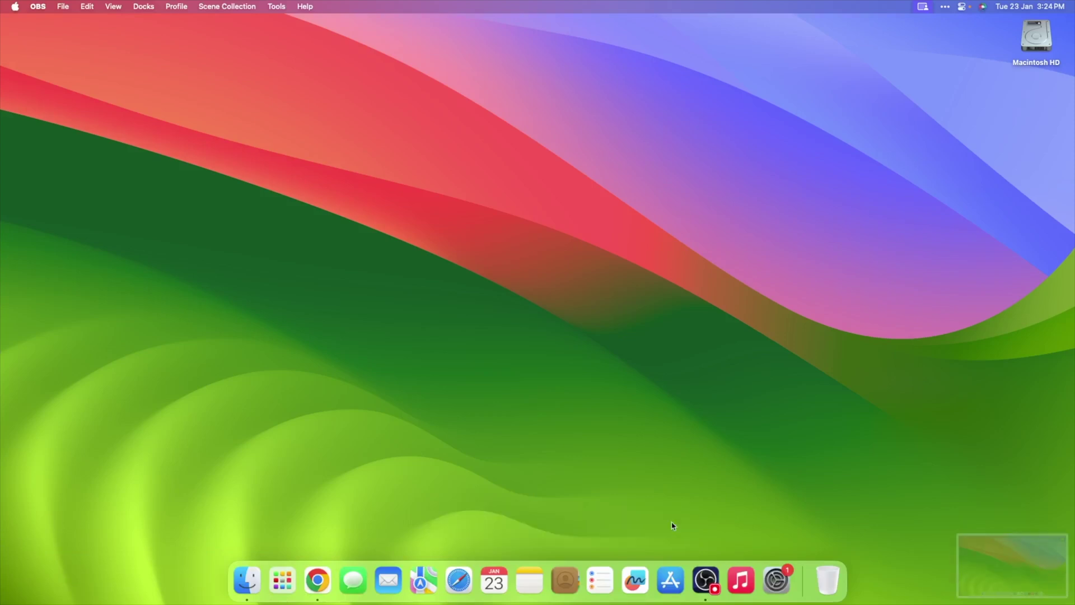
click(1003, 567)
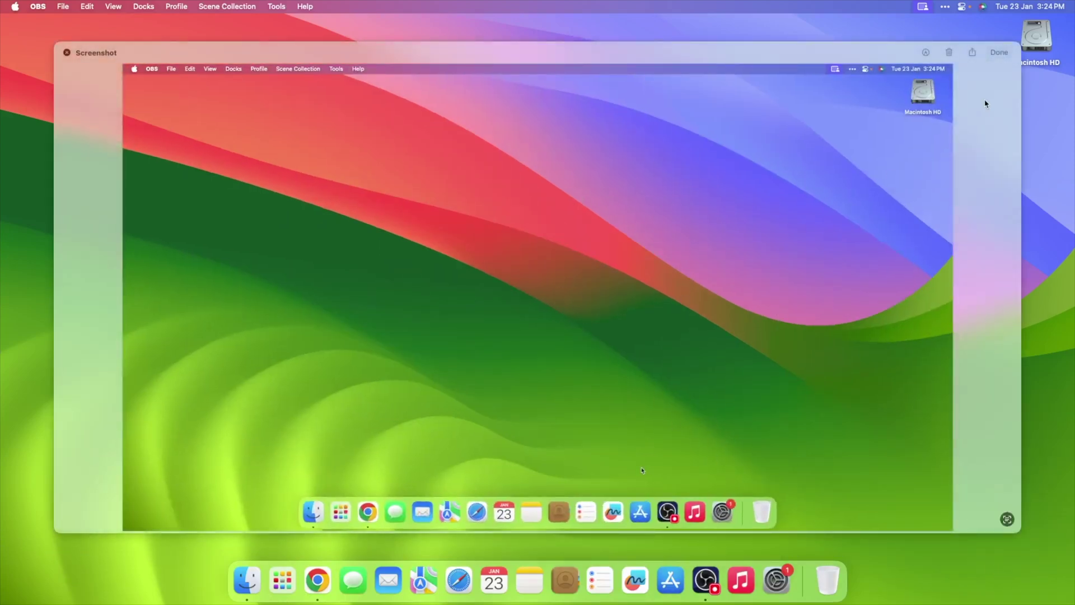
click(952, 54)
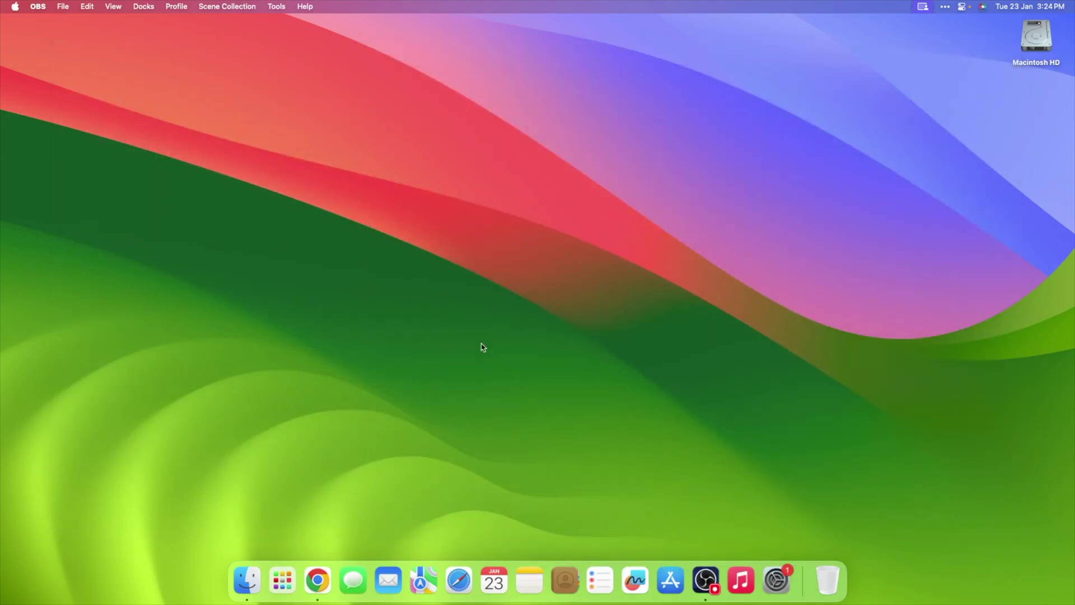
- Set the capture controls to Record Entire Screen, then view and dismiss the Options menu
key(cmd+shift+5)
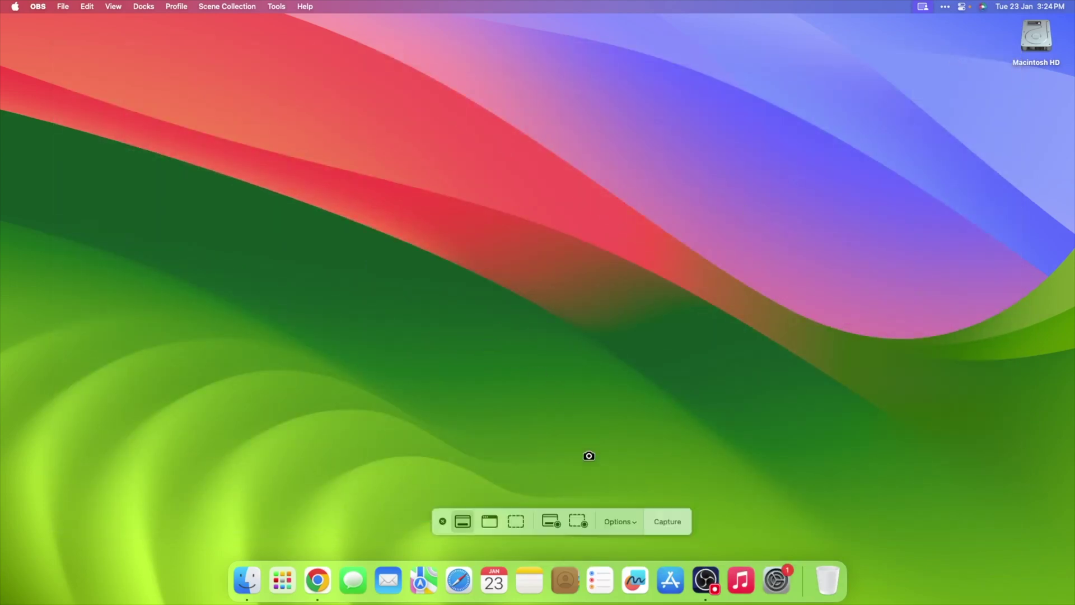
click(552, 526)
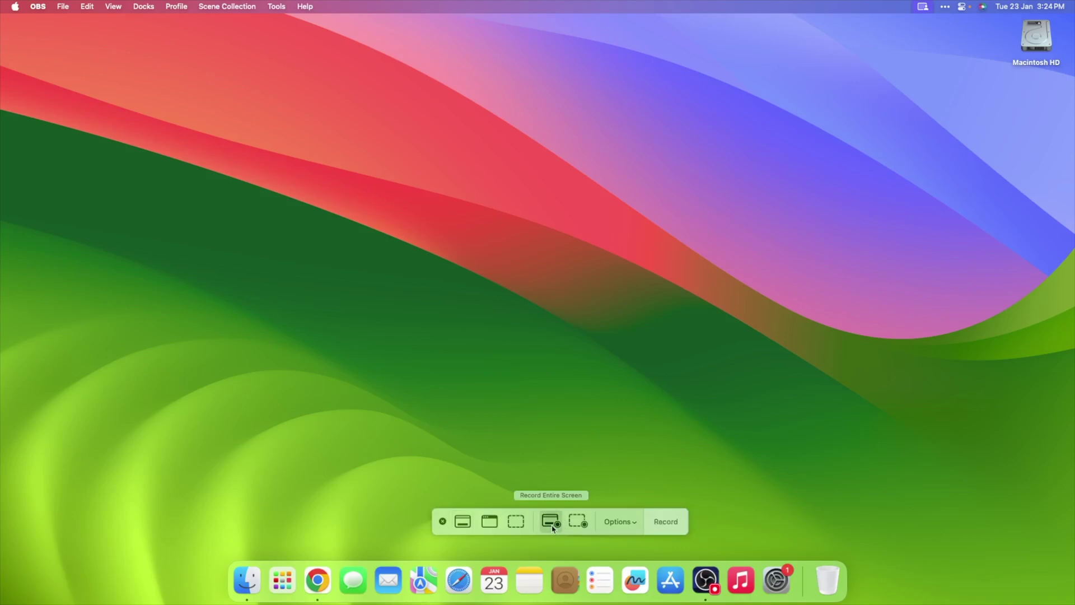
click(574, 527)
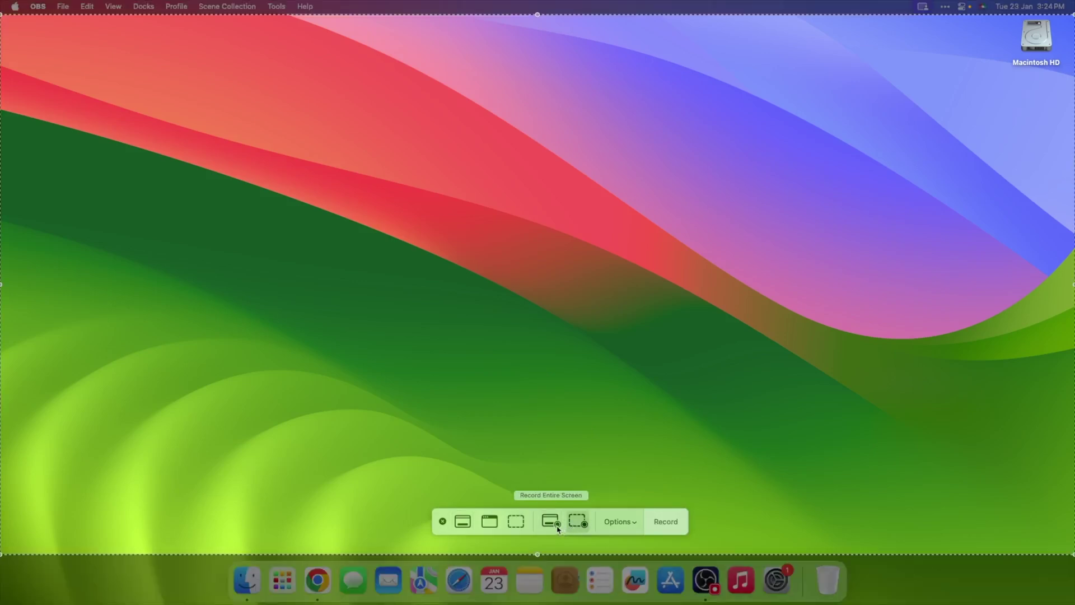
click(557, 528)
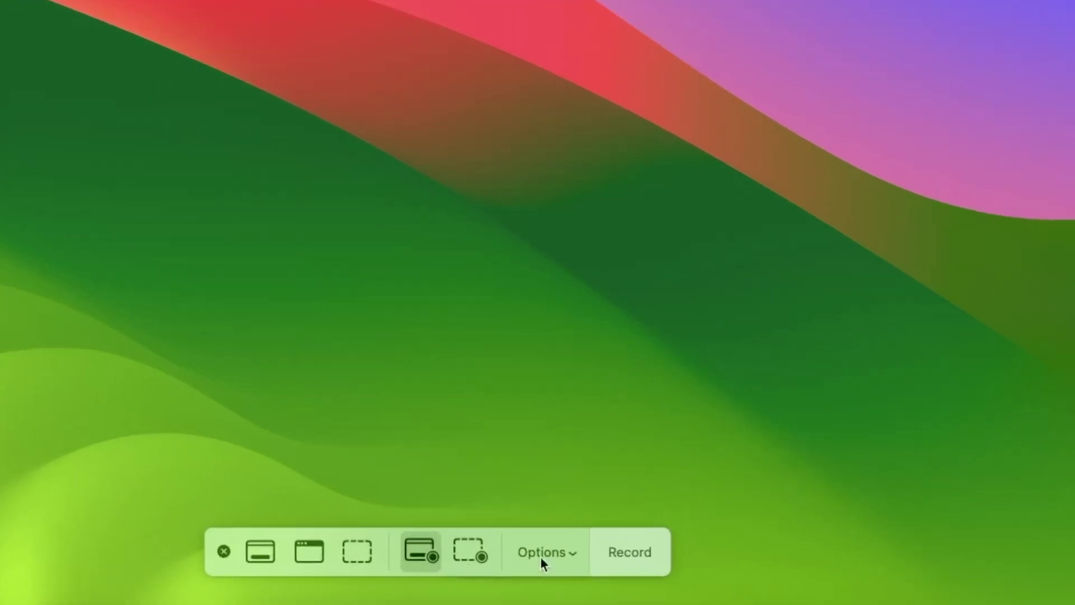
click(540, 557)
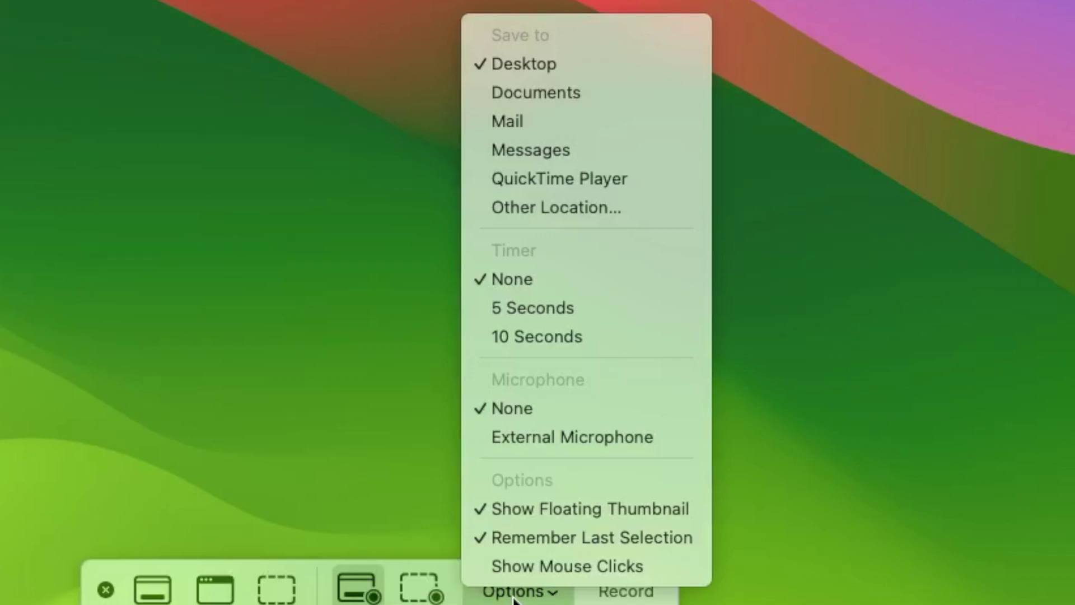
click(514, 593)
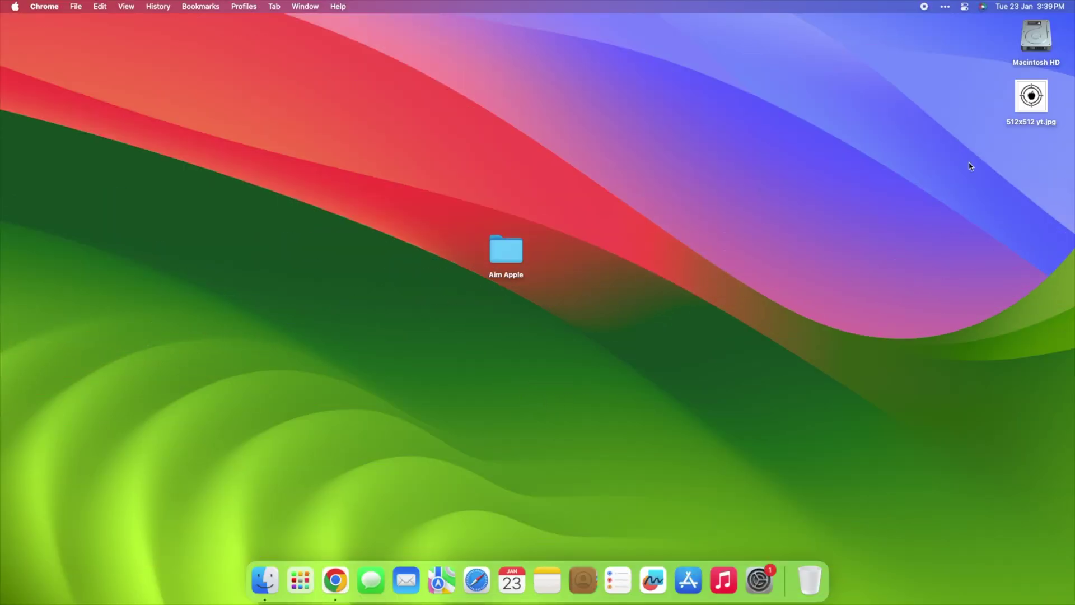
- Copy 512x512 yt.jpg and paste it as the Aim Apple folder's icon in its Info window
drag(1027, 106, 753, 137)
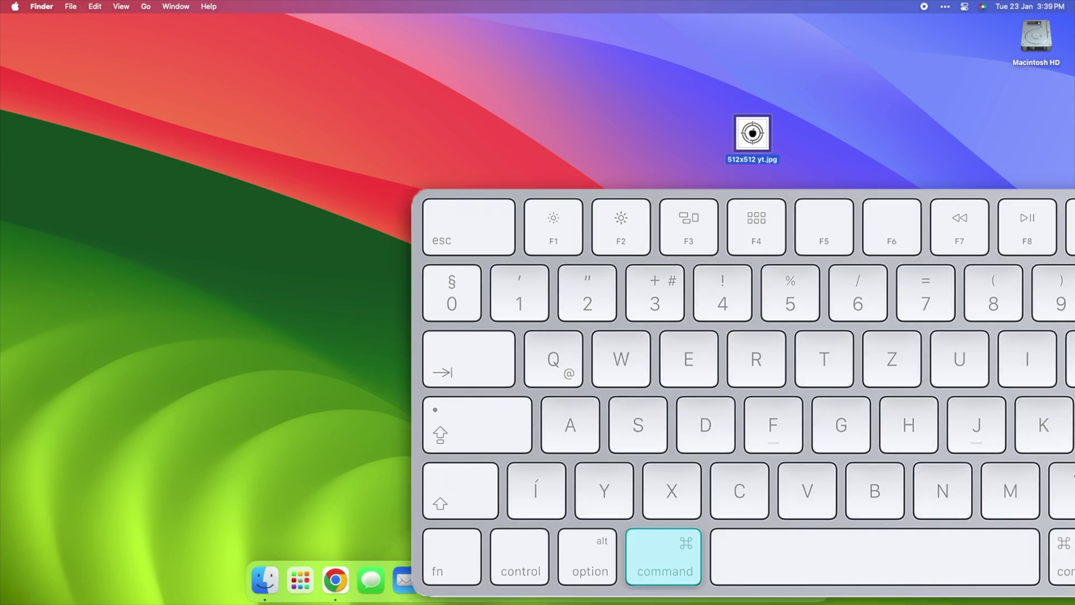
key(super+c)
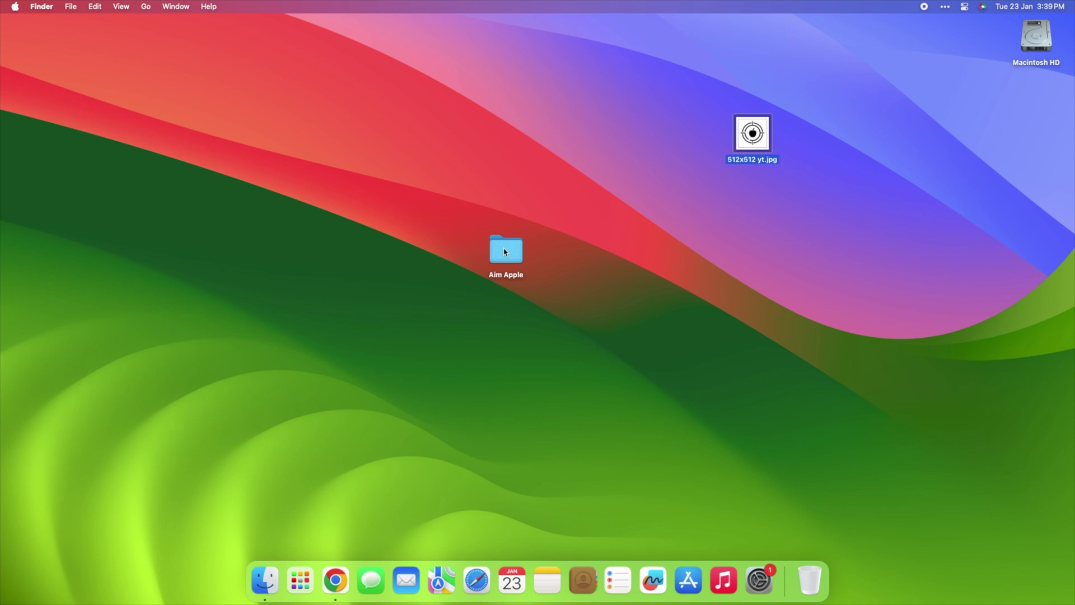
click(505, 252)
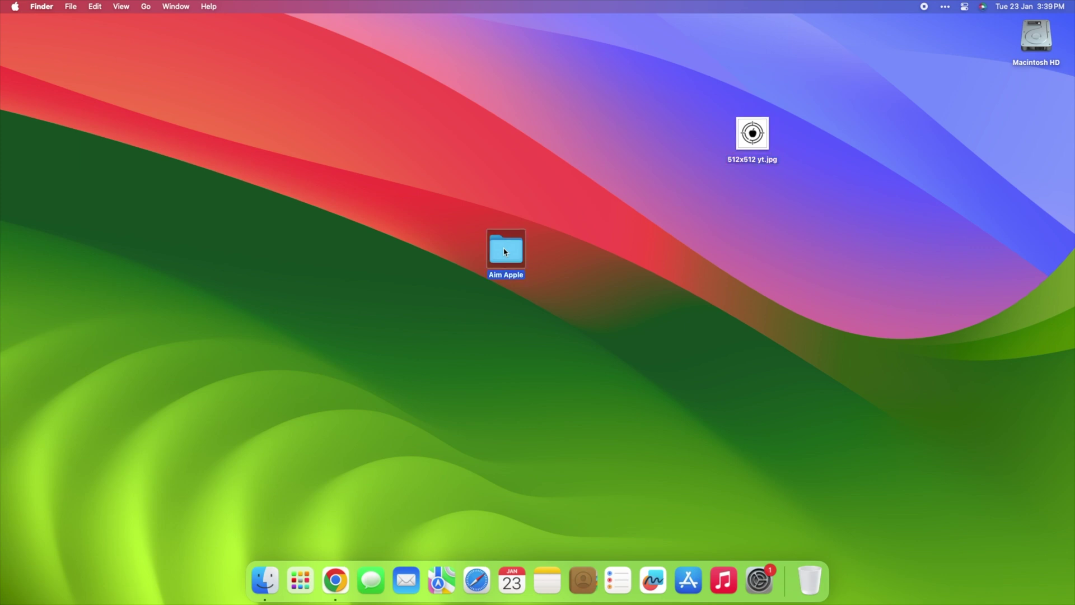
key(super+i)
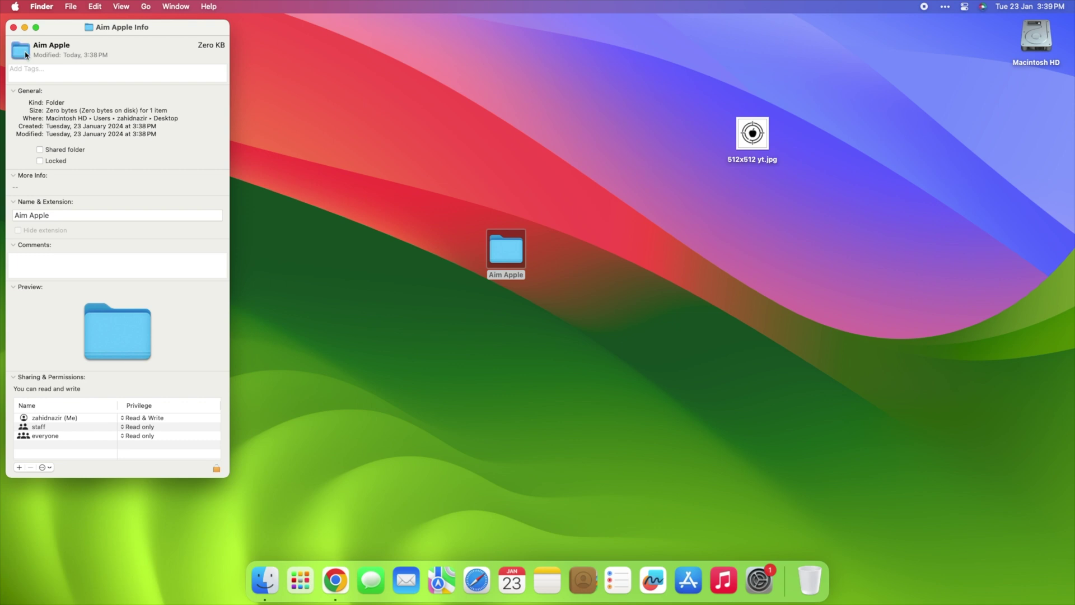
click(25, 55)
key(super+v)
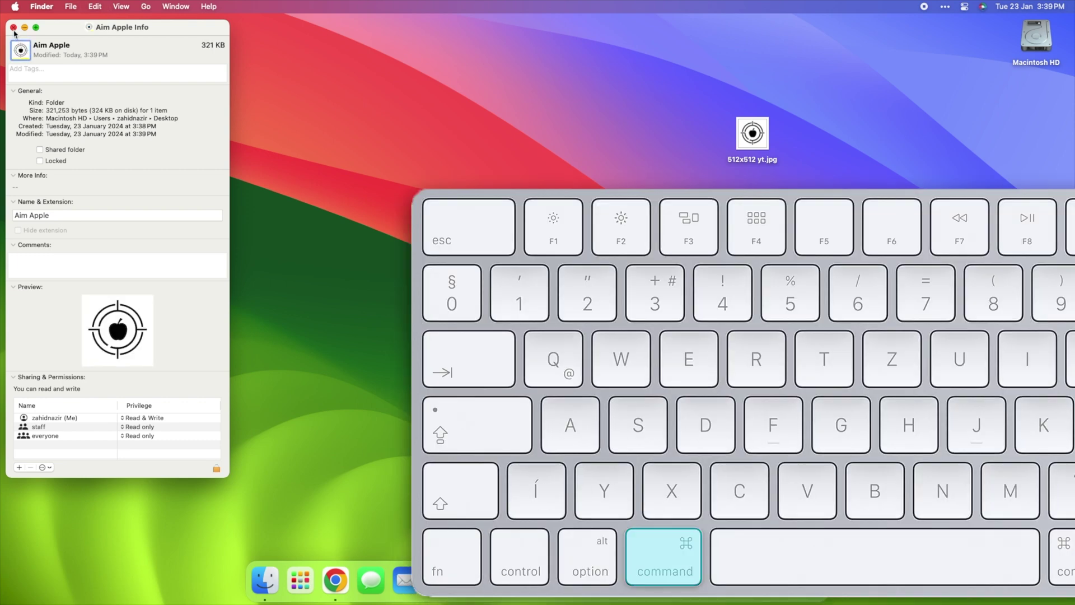
- Close the Info window and check the Aim Apple folder's new icon
click(13, 27)
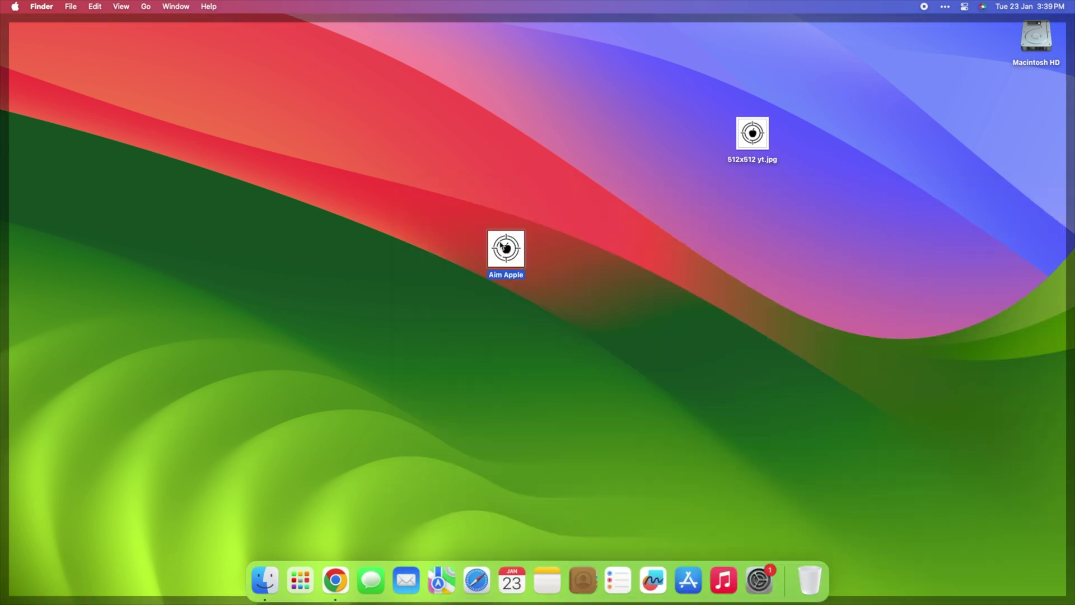
click(561, 288)
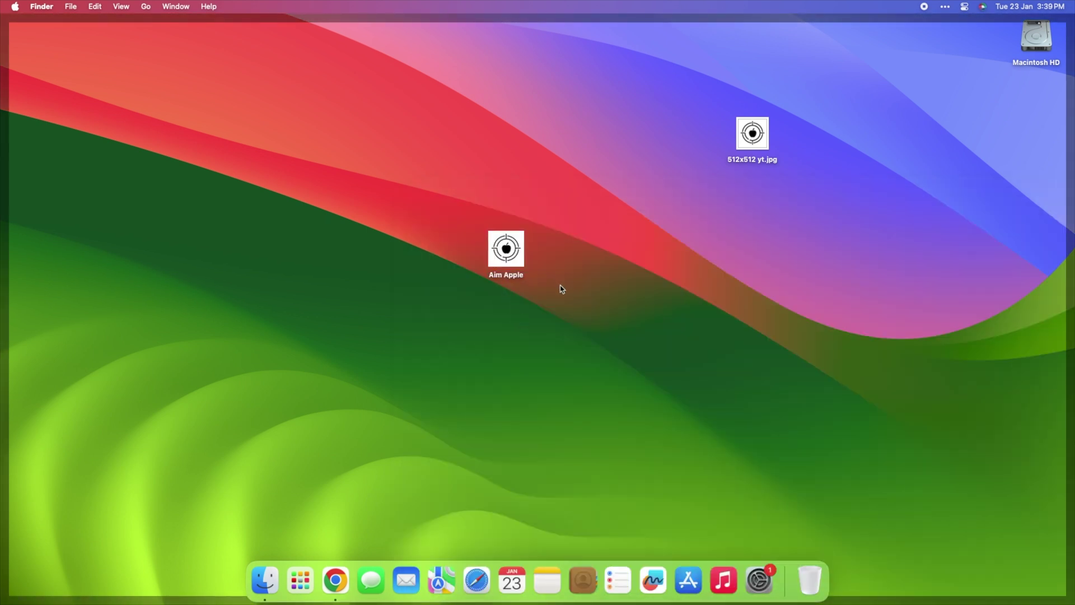
click(511, 257)
click(588, 240)
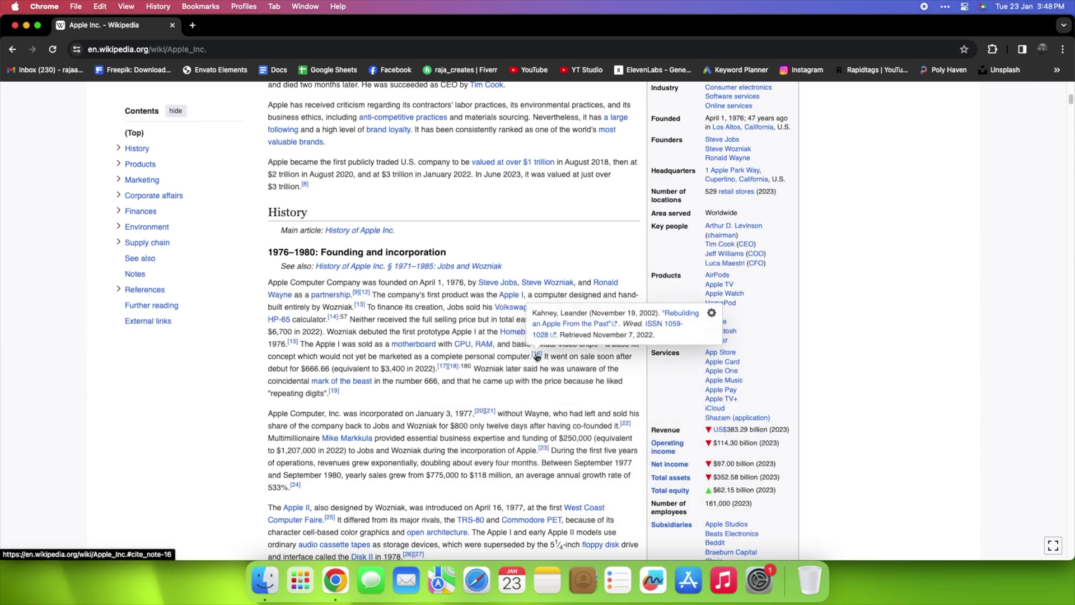
- Look up 'superseded' from the article's History section in the dictionary
scroll(504, 376, up, 3)
scroll(504, 377, up, 9)
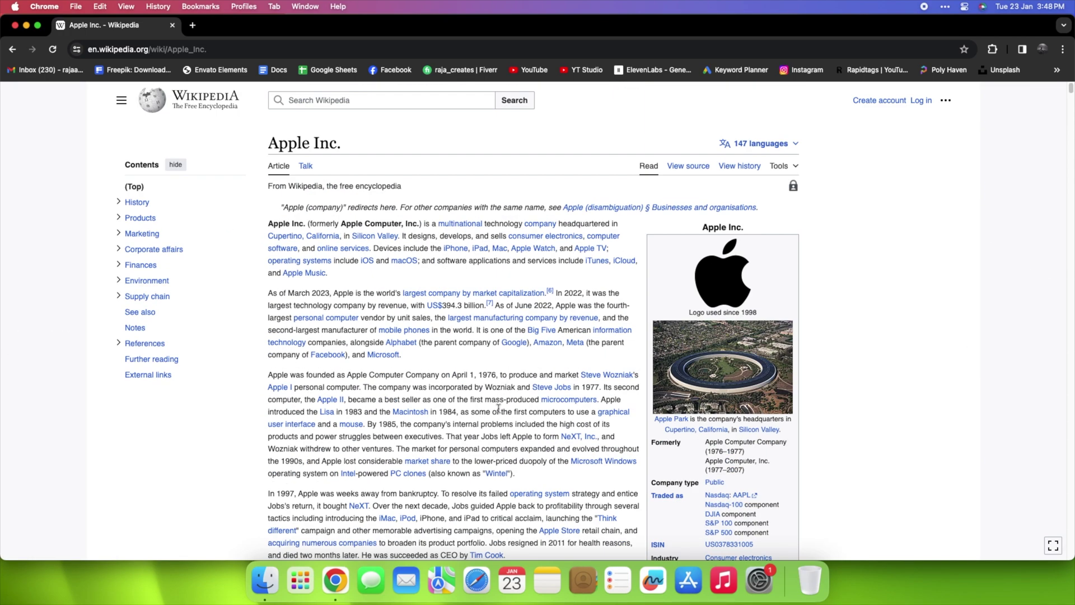
scroll(498, 409, down, 6)
scroll(498, 428, down, 8)
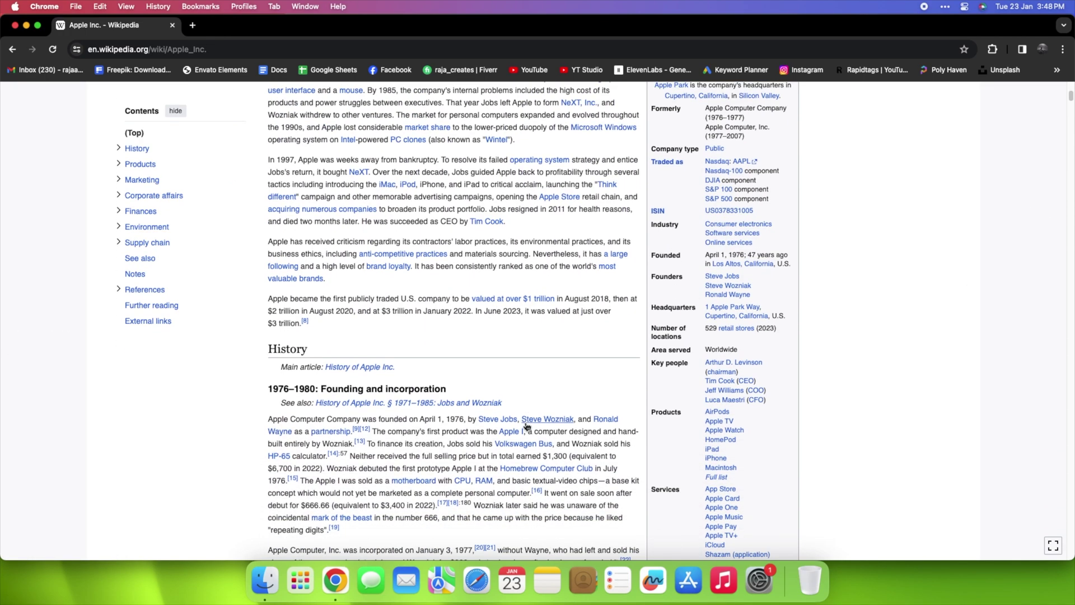
scroll(499, 403, down, 2)
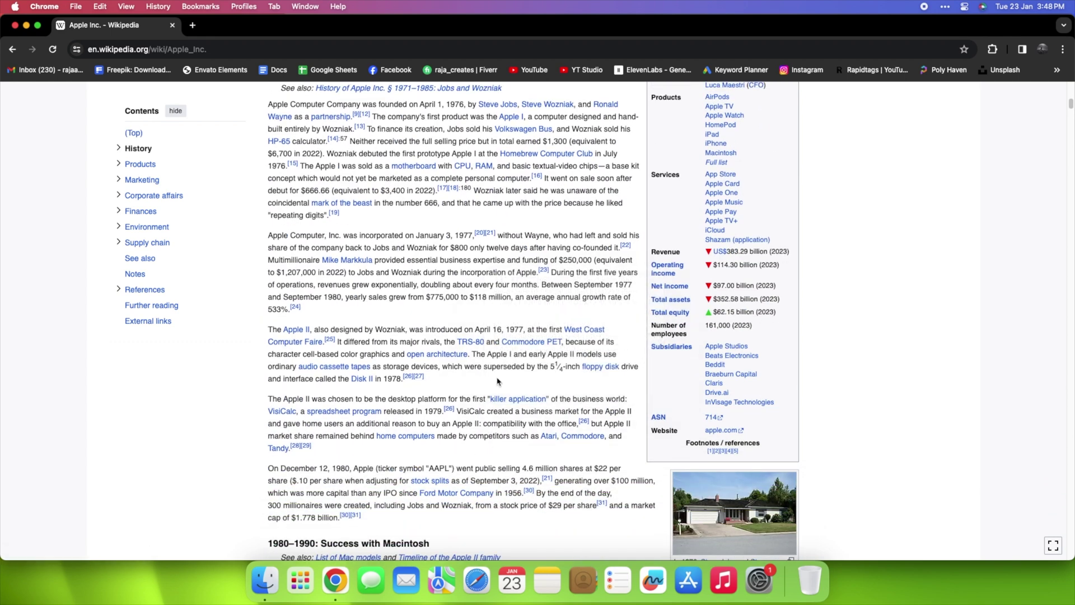
double_click(497, 367)
key(ctrl+super+d)
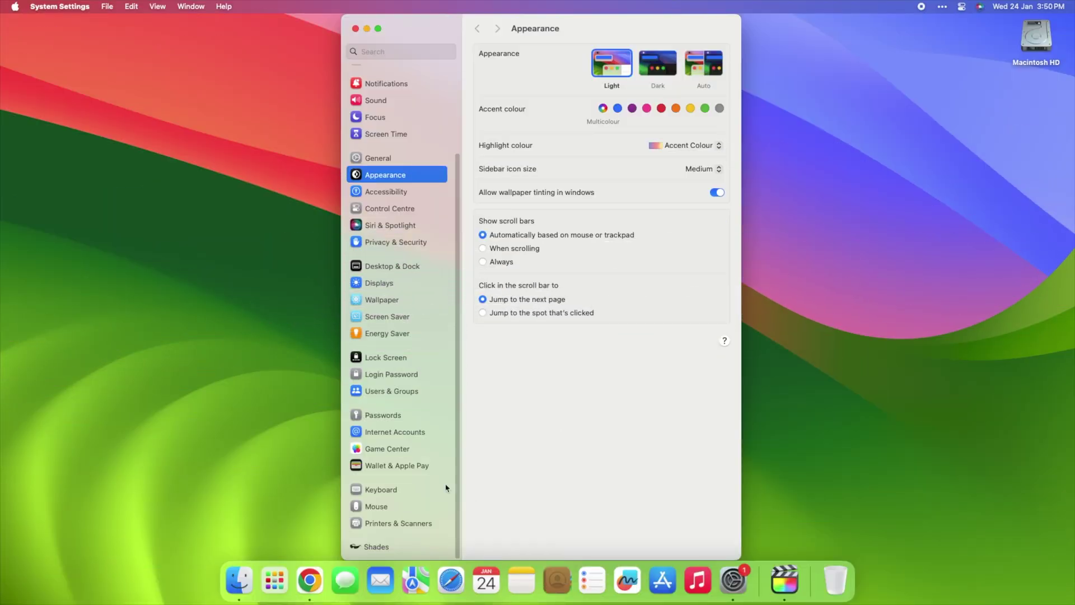
- Add an App Store app shortcut with menu title 'Installl' and key combination Shift+Cmd+V
click(422, 490)
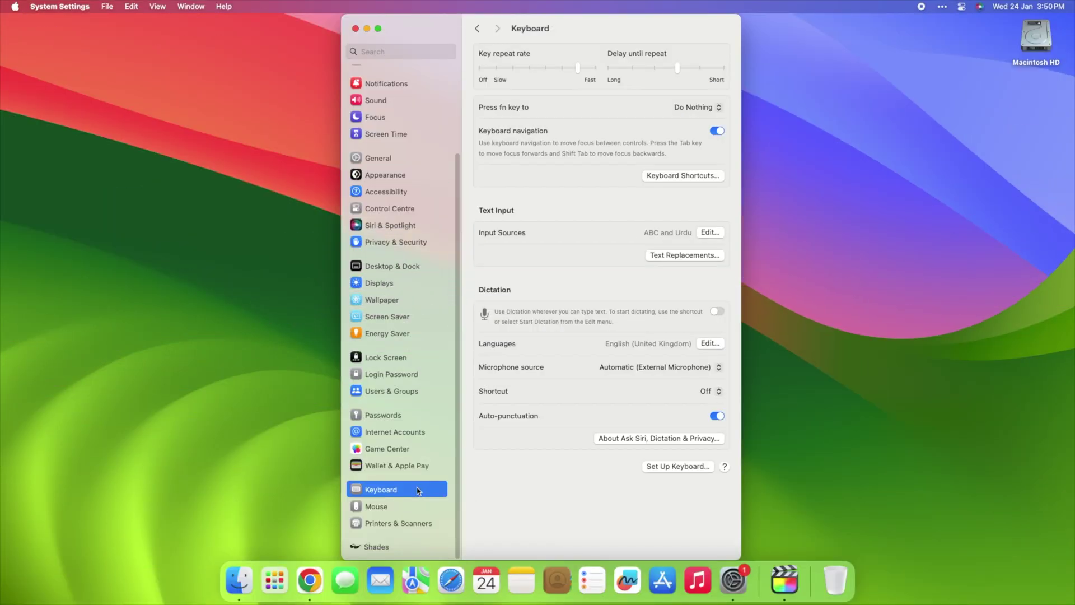
click(681, 176)
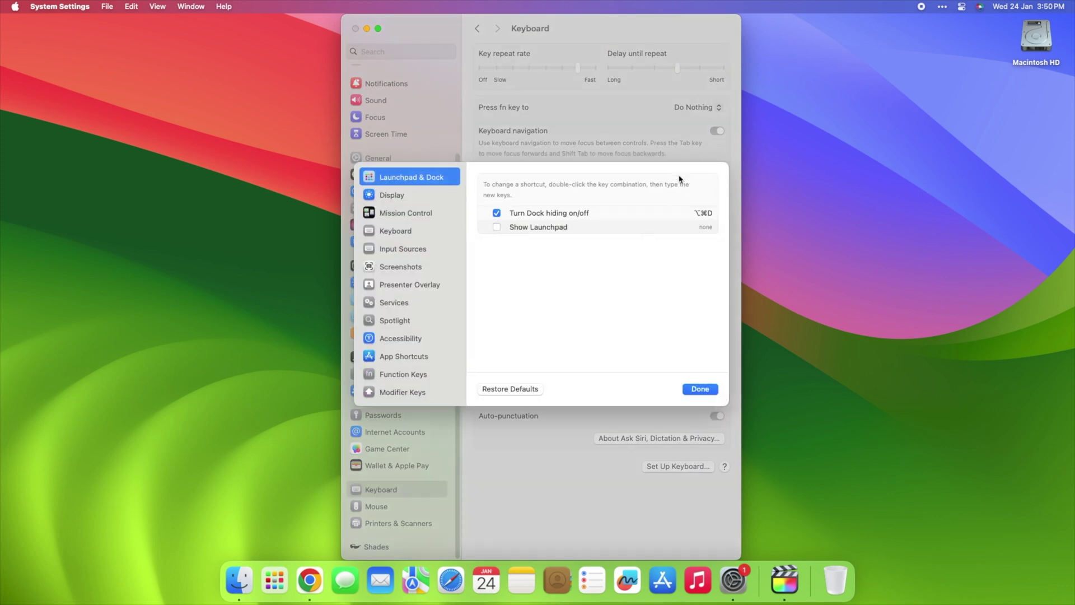
click(403, 361)
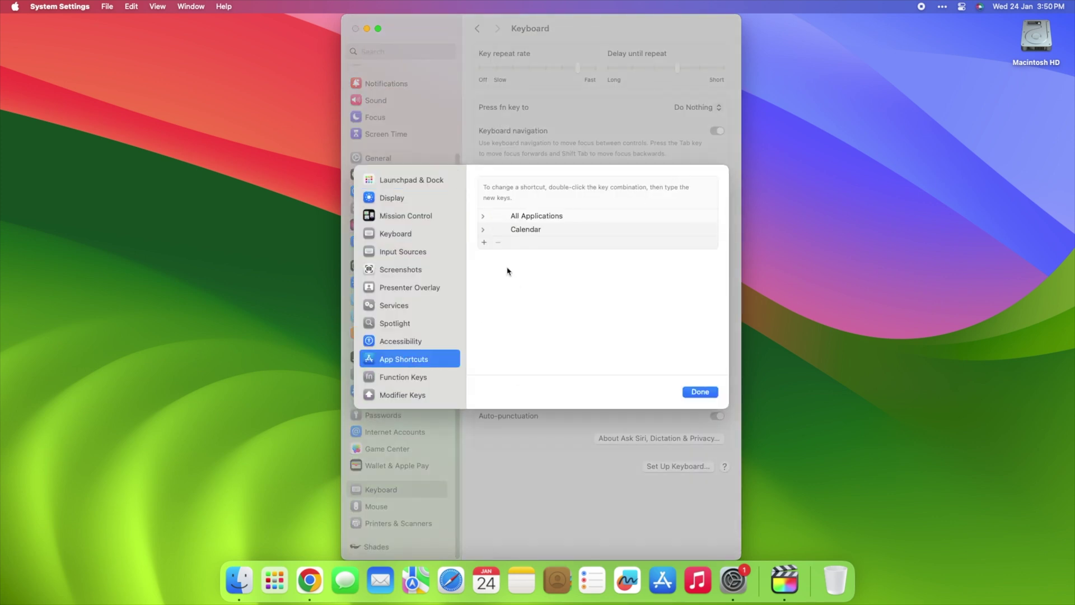
click(484, 242)
click(659, 233)
click(624, 242)
click(644, 261)
text(Installl)
click(651, 310)
key(shift+super+v)
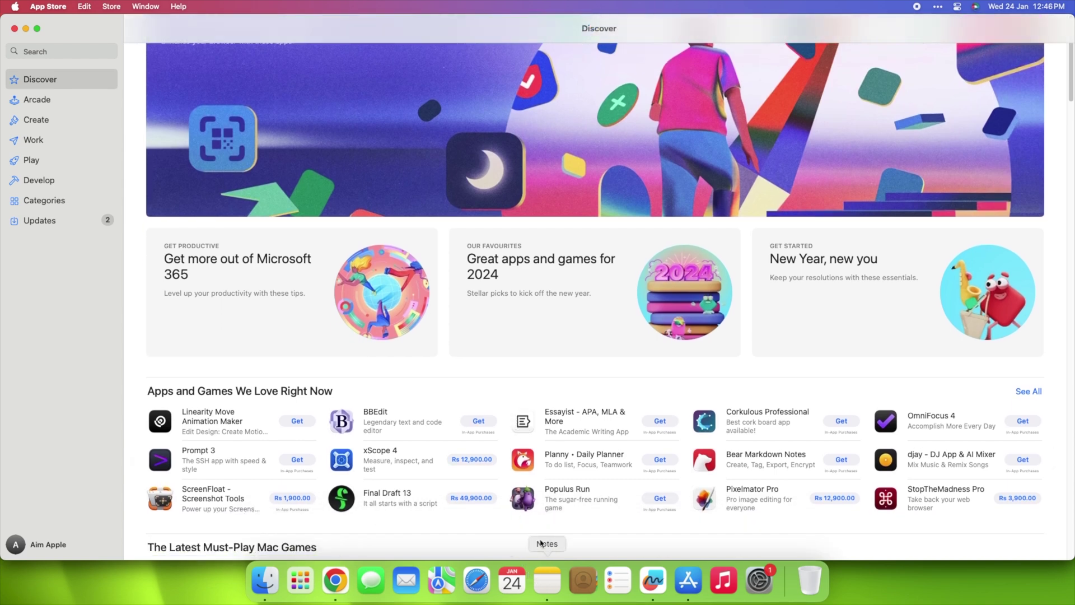
scroll(501, 419, down, 1)
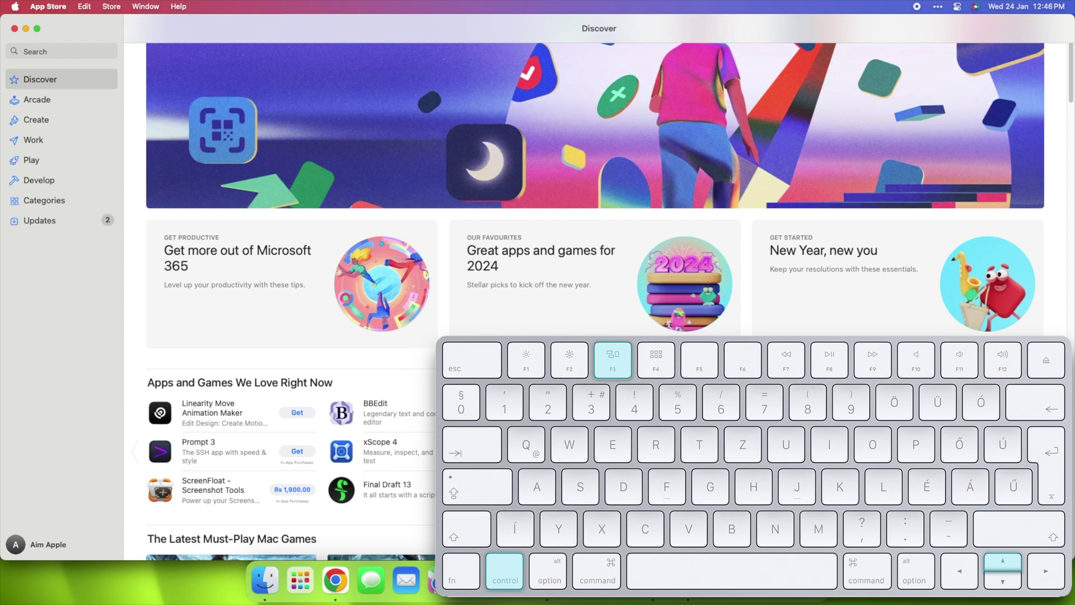
- Show all open windows in Mission Control with Control+Up Arrow
key(ctrl+Up)
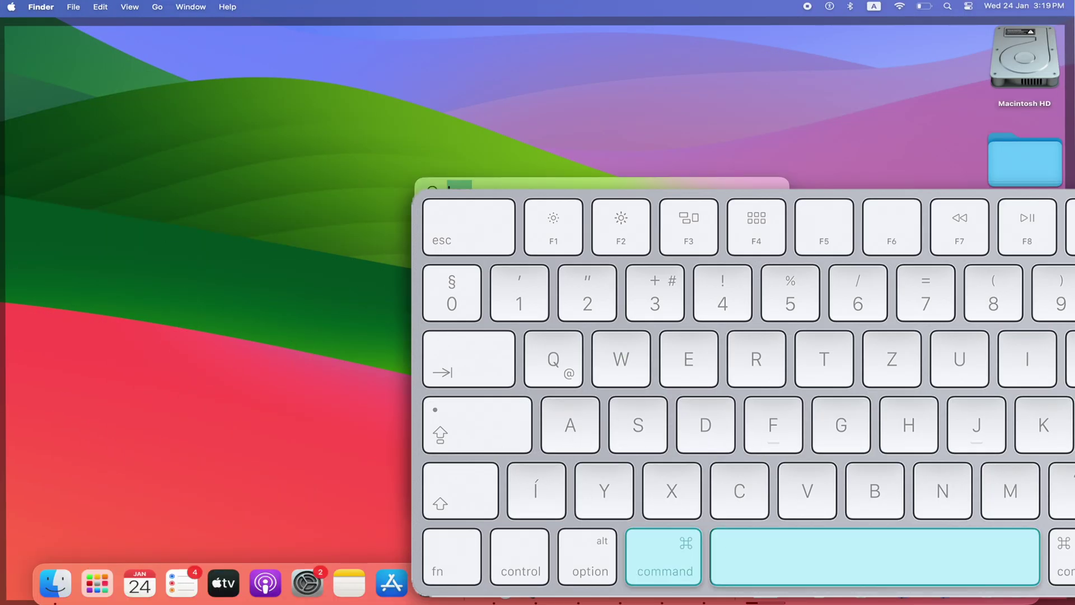
- Launch Keychain Access from Spotlight by searching 'keychai'
text(keychain)
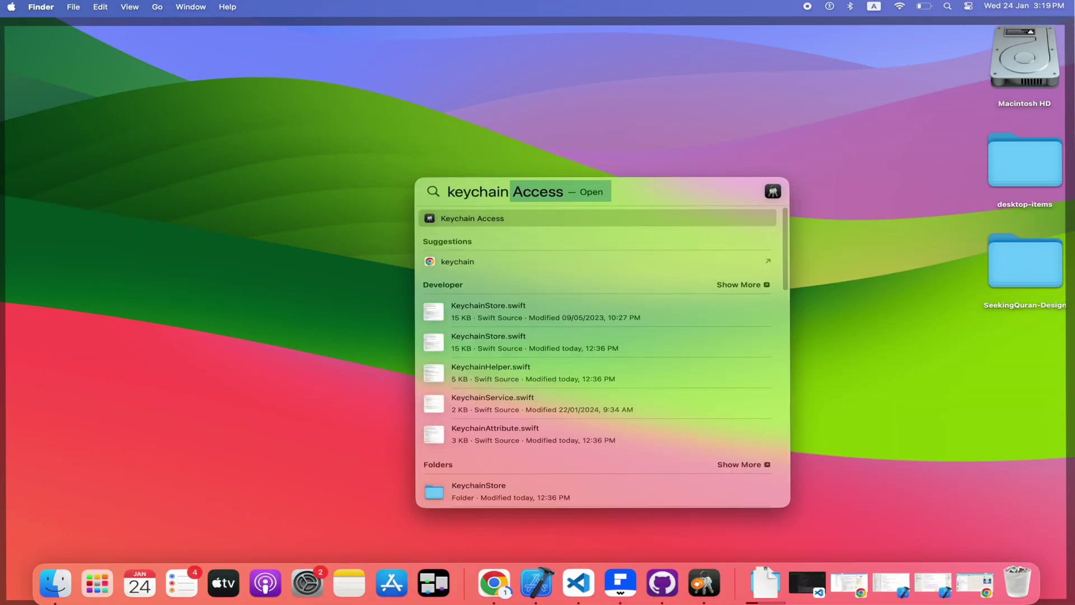
key(Return)
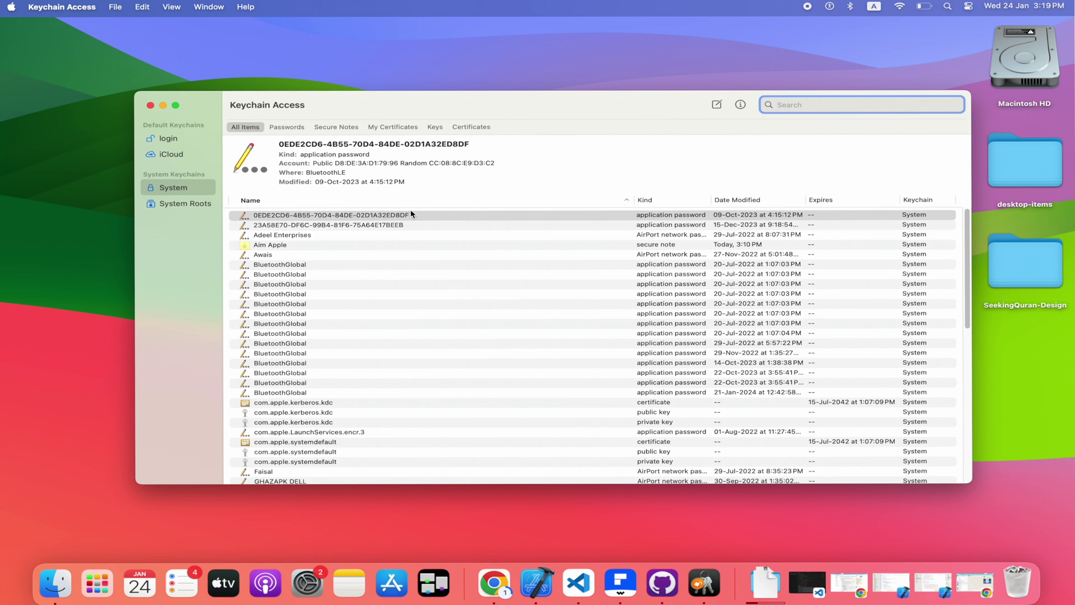
scroll(390, 243, down, 3)
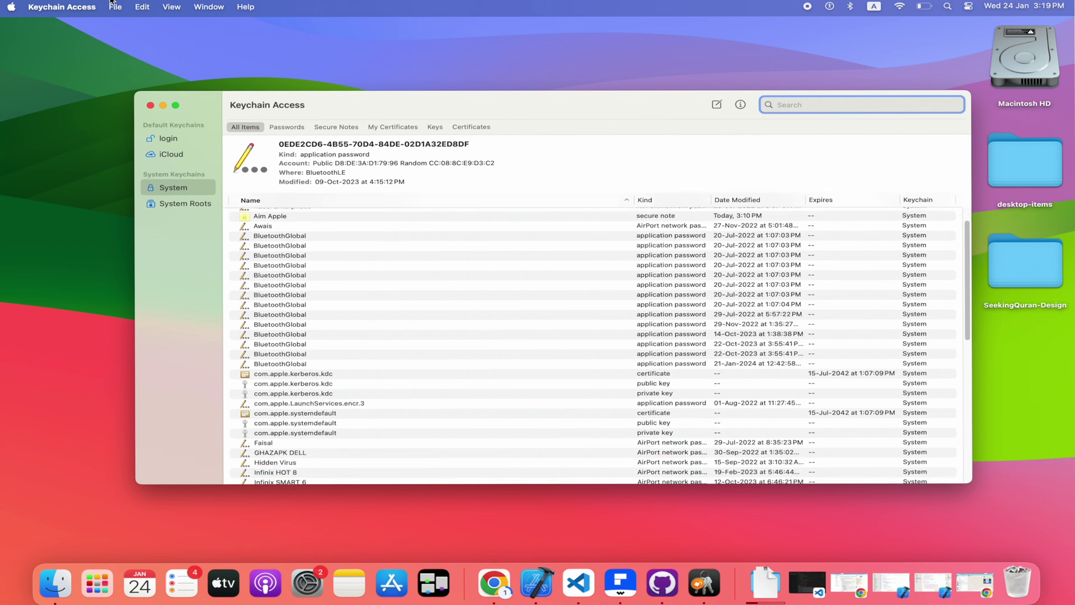
- Create a secure note 'Aim Apple 01' reading 'Here comes my private information' and save it with the password
click(113, 6)
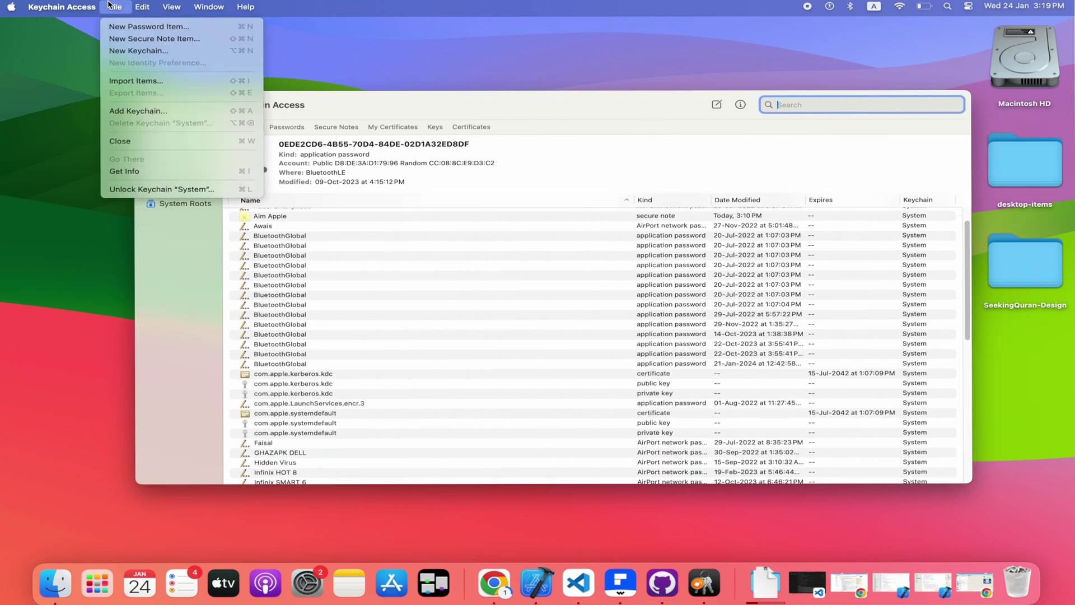
click(132, 42)
text(Aim Apple 01)
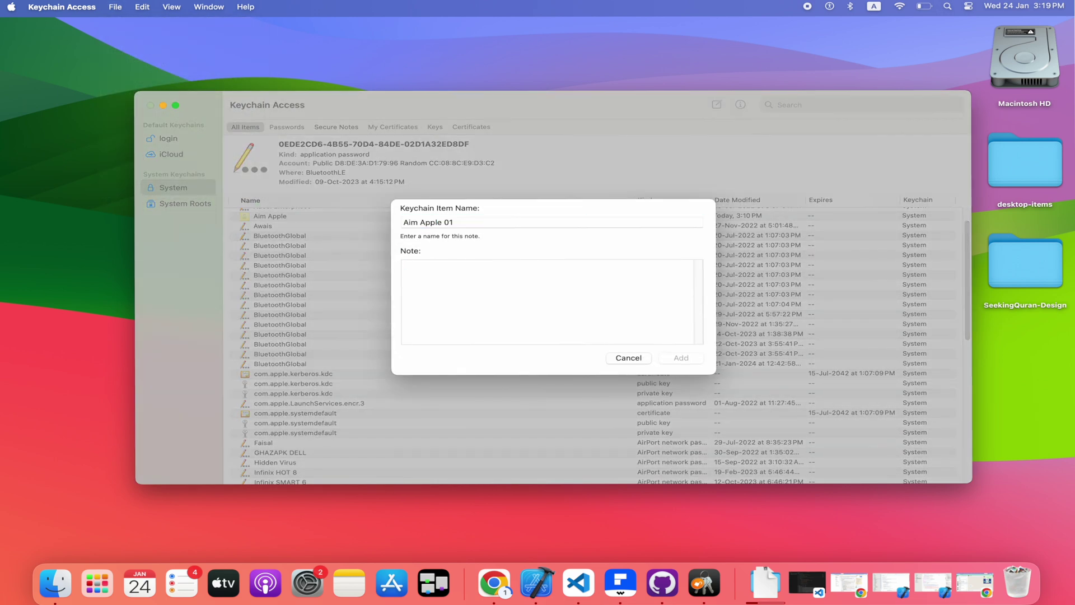
text(Here comes my private information)
click(673, 358)
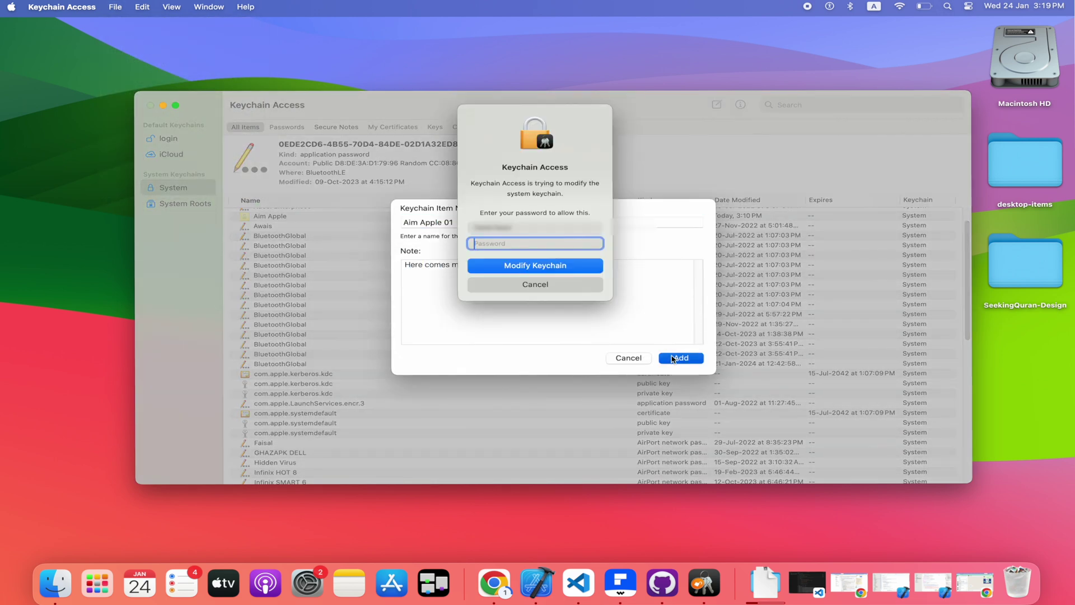
text(********)
key(Return)
- Search for 'aim apple', open the Aim Apple 01 note, and enter the password to reveal it
key(super+f)
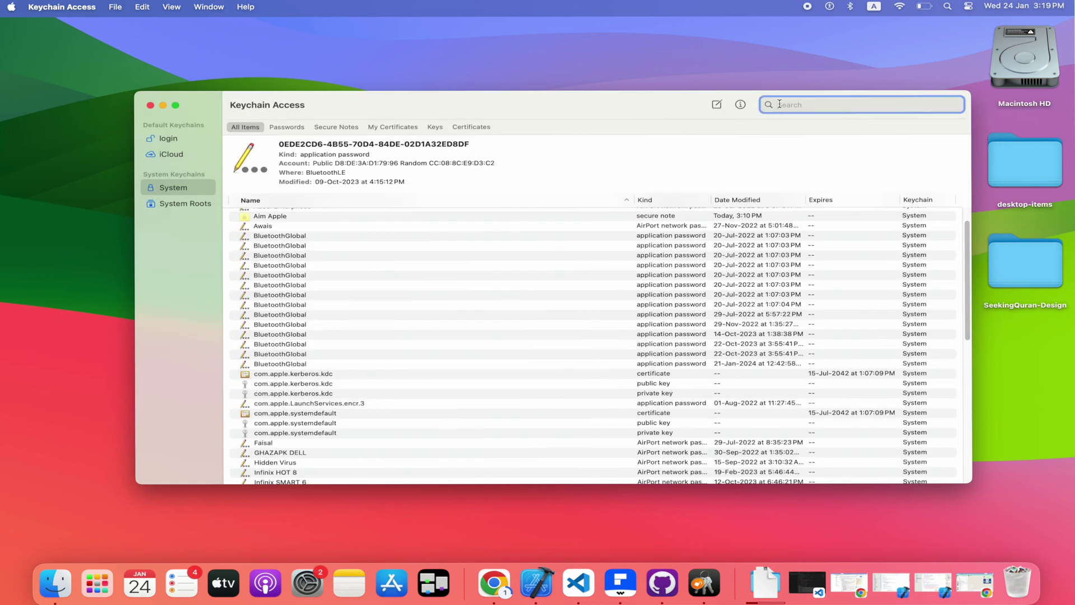
text(aim apple)
double_click(413, 217)
click(280, 286)
text(********)
key(Return)
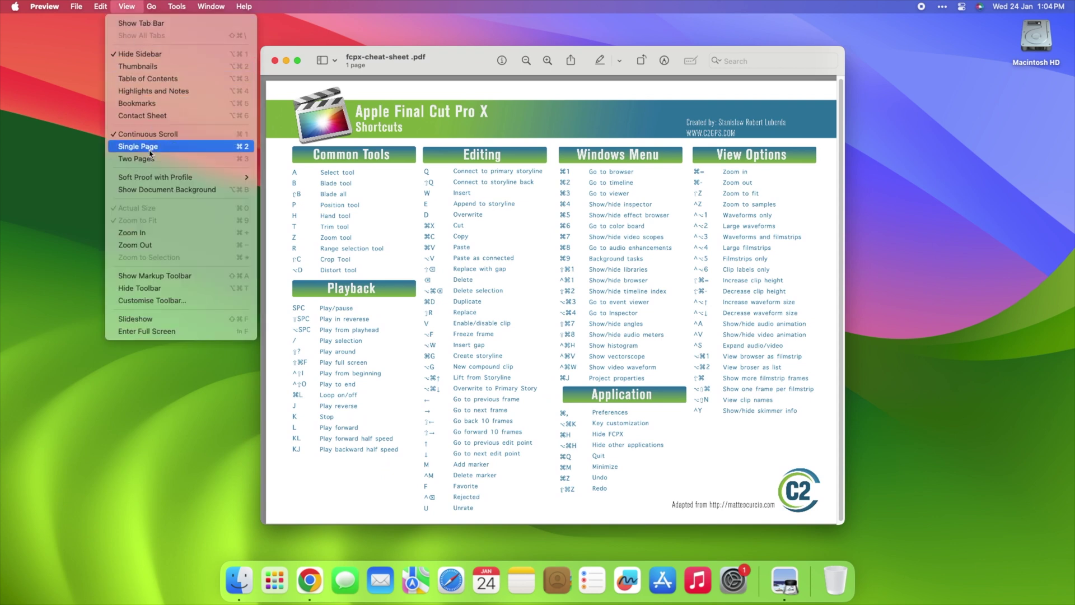
- Add a white rectangle from the Markup shapes and drag it over the Final Cut Pro title banner
click(203, 277)
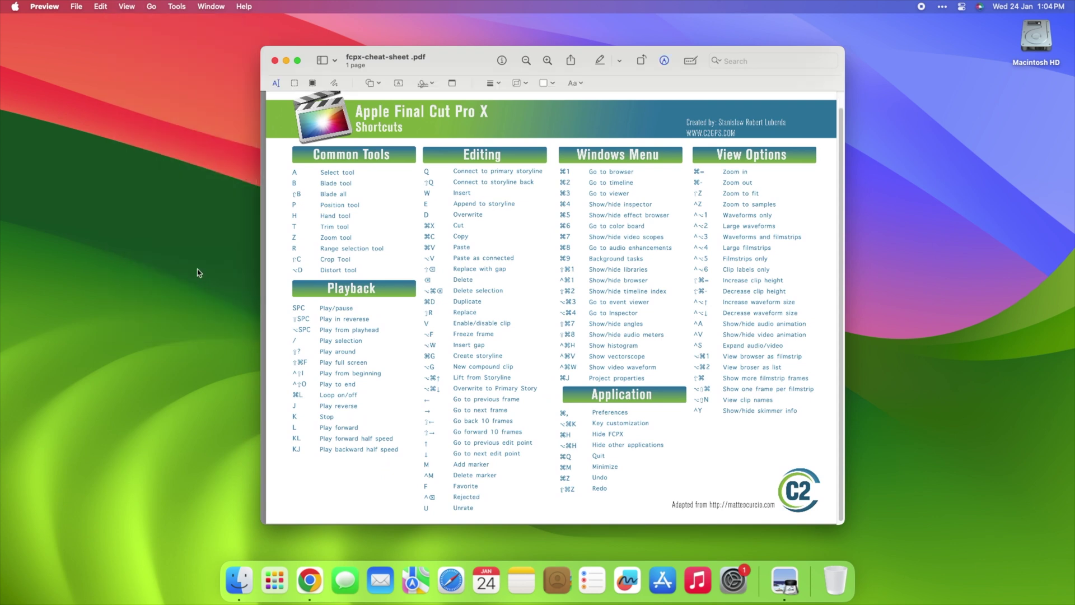
click(369, 83)
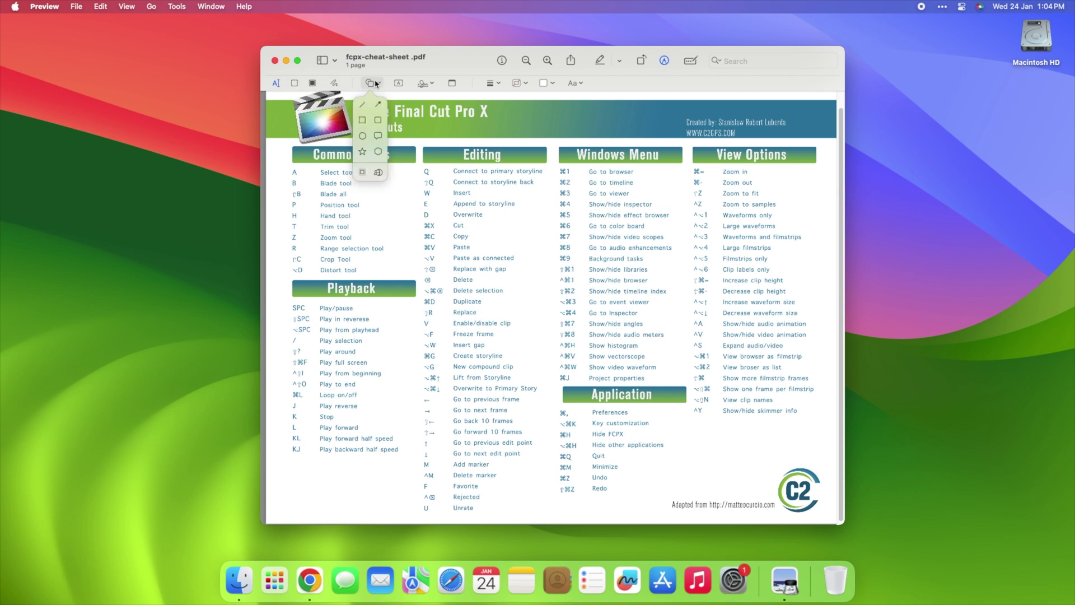
click(362, 121)
click(541, 335)
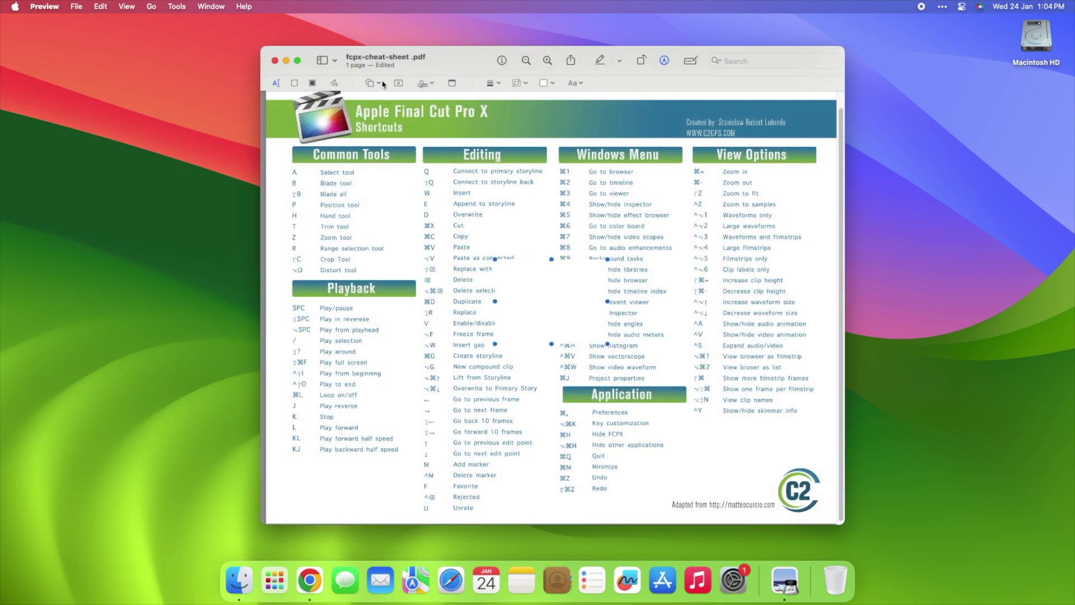
click(383, 84)
click(363, 120)
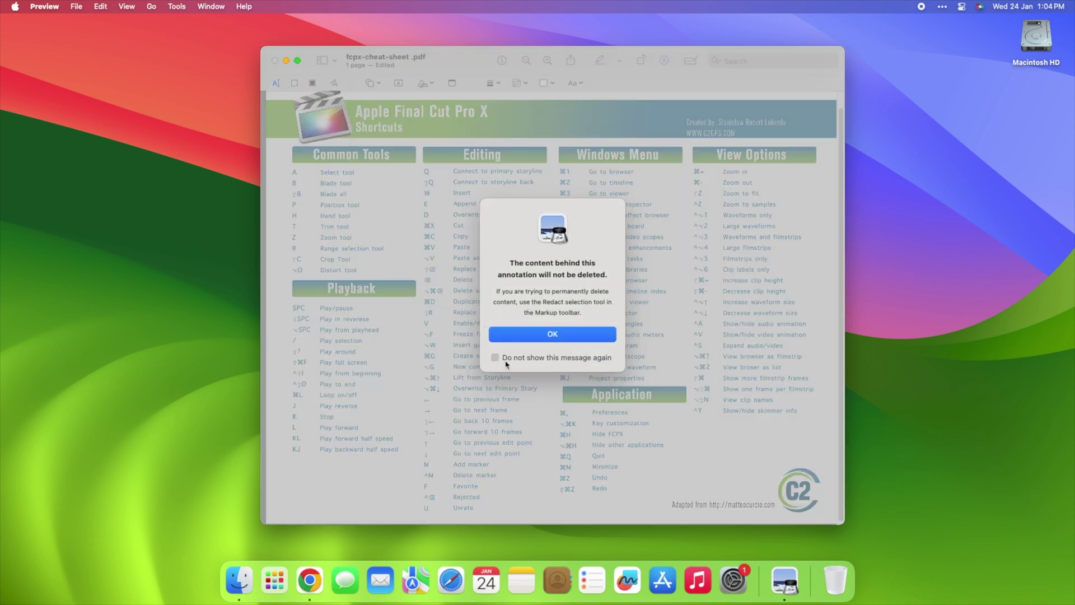
click(524, 338)
drag(560, 299, 315, 132)
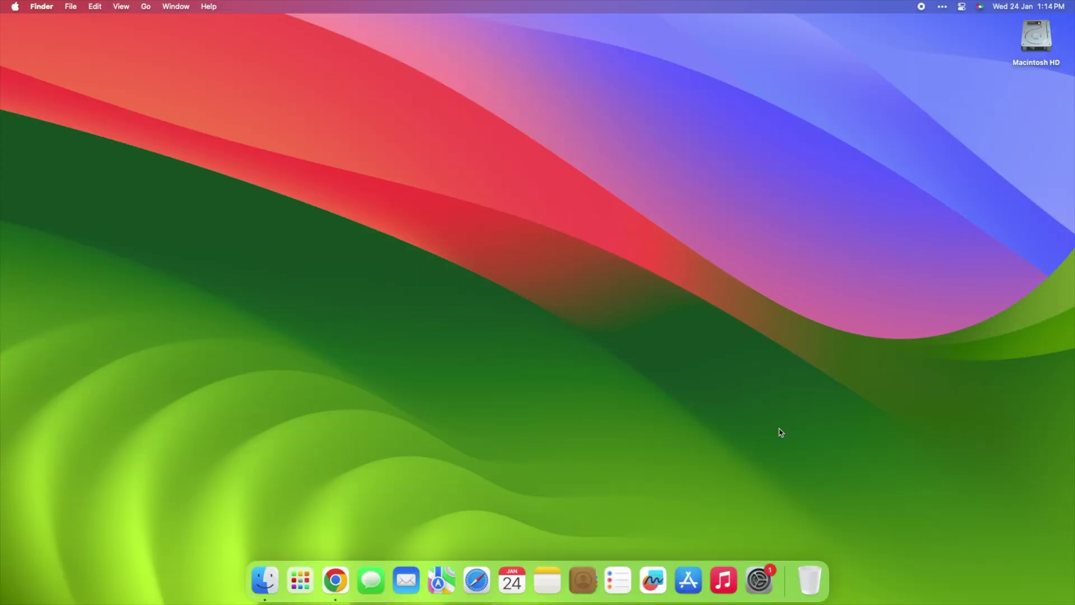
- In Displays, schedule Night Shift from Sunset to Sunrise and move its colour temperature toward Less Warm
click(759, 577)
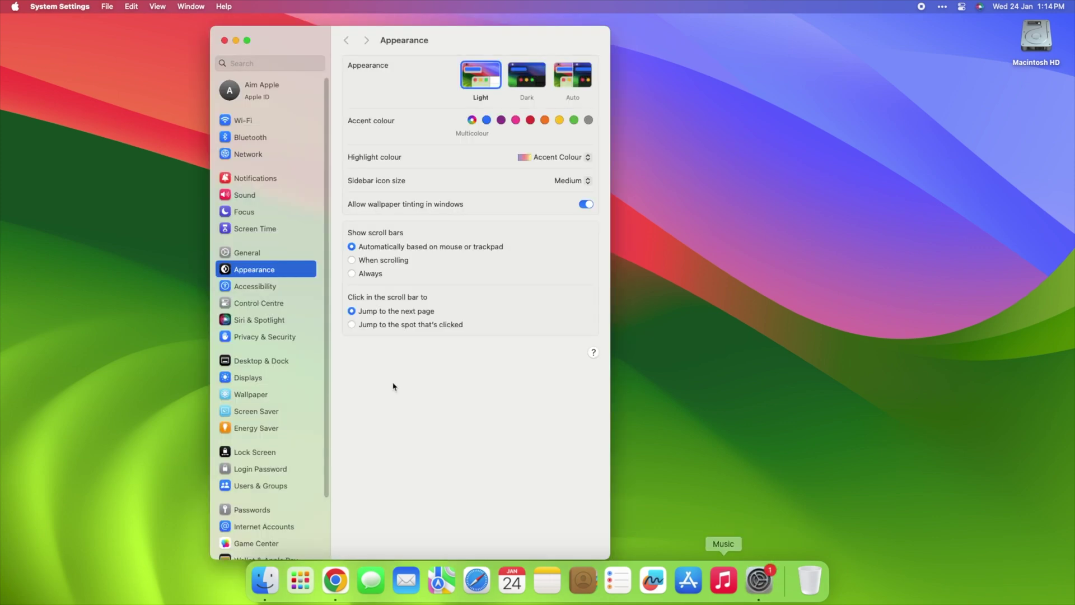
click(268, 402)
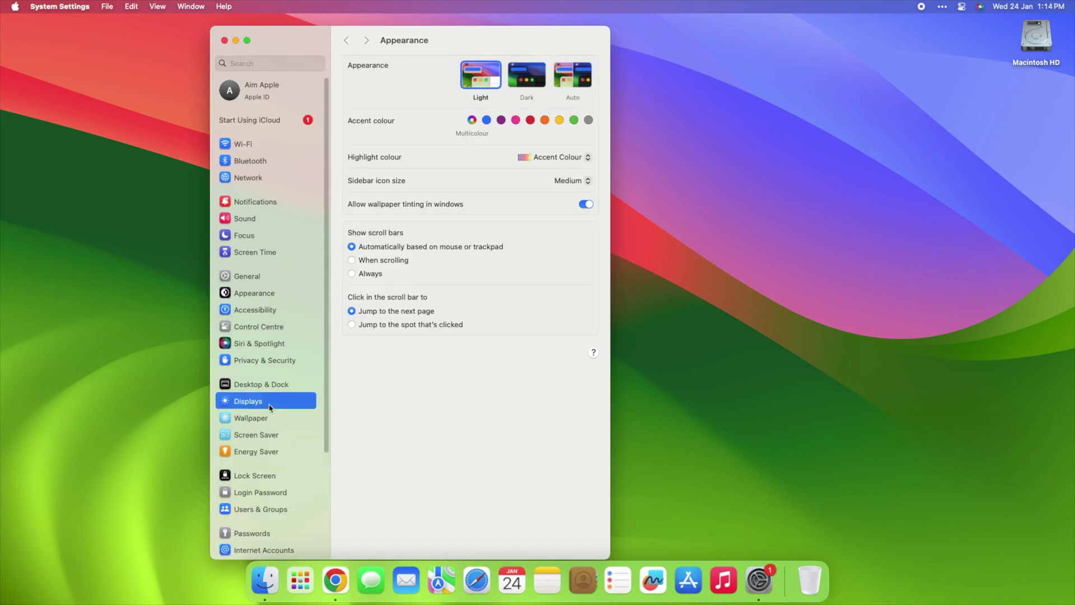
click(553, 335)
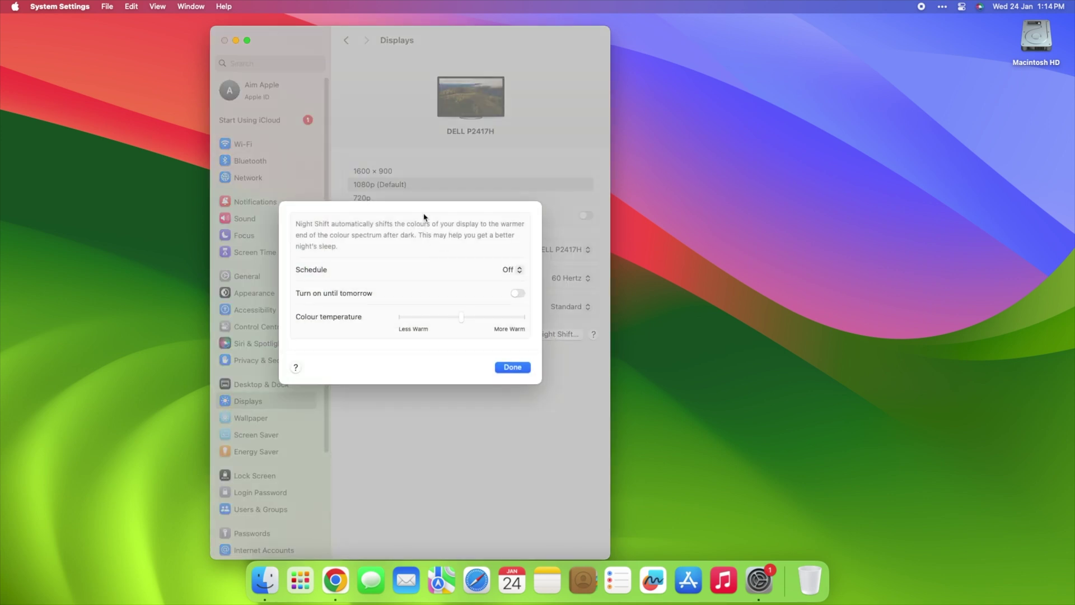
click(511, 270)
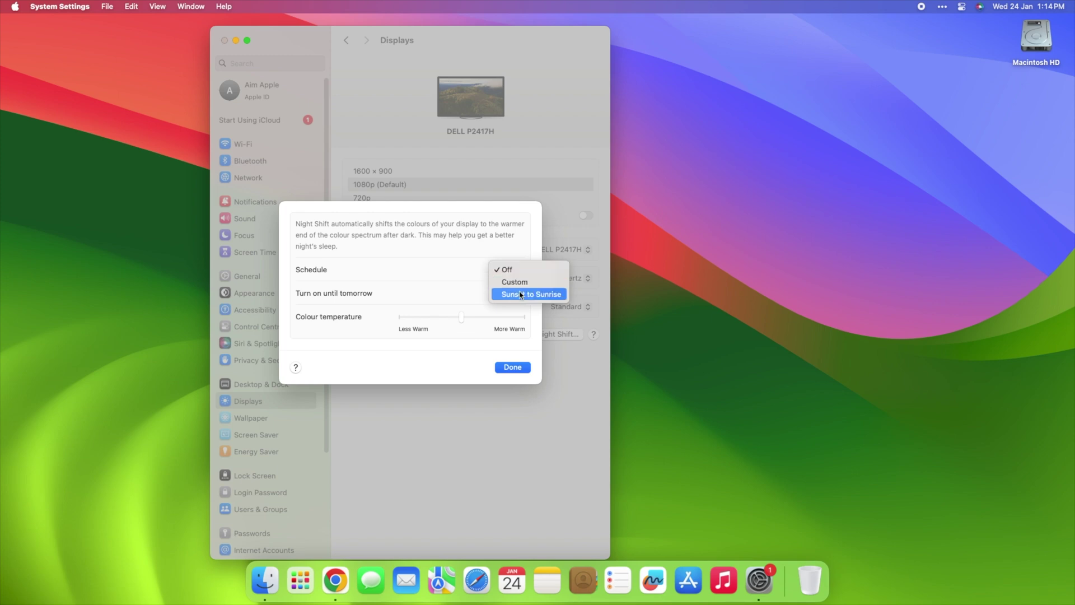
click(517, 295)
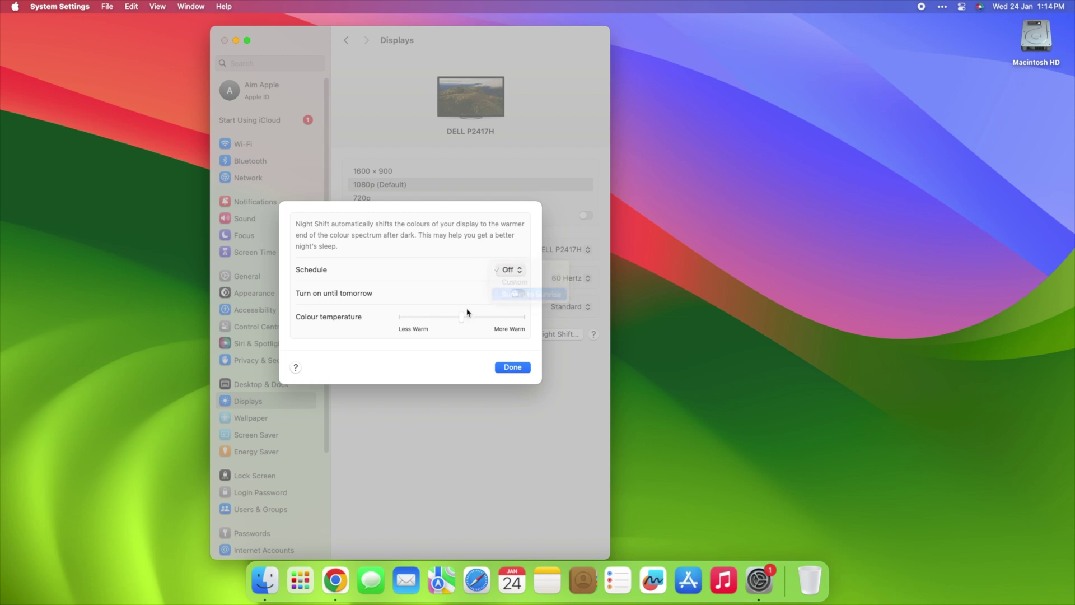
drag(465, 319, 528, 322)
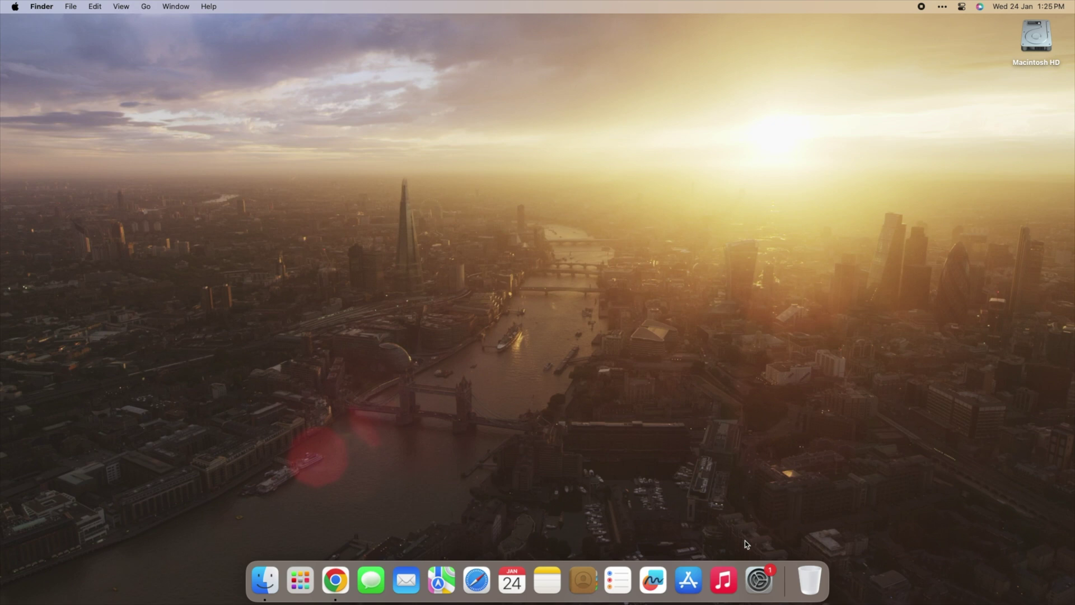
- Try the Los Angeles Flyover, Dubai Skyline and California Dolphin Pod aerials as the screen saver
click(762, 577)
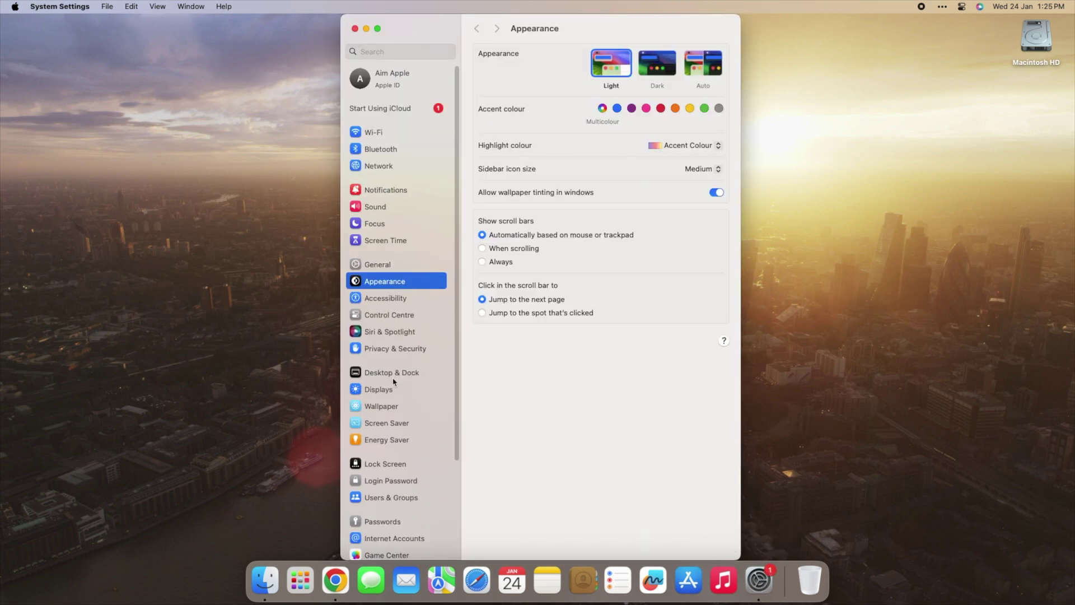
click(393, 378)
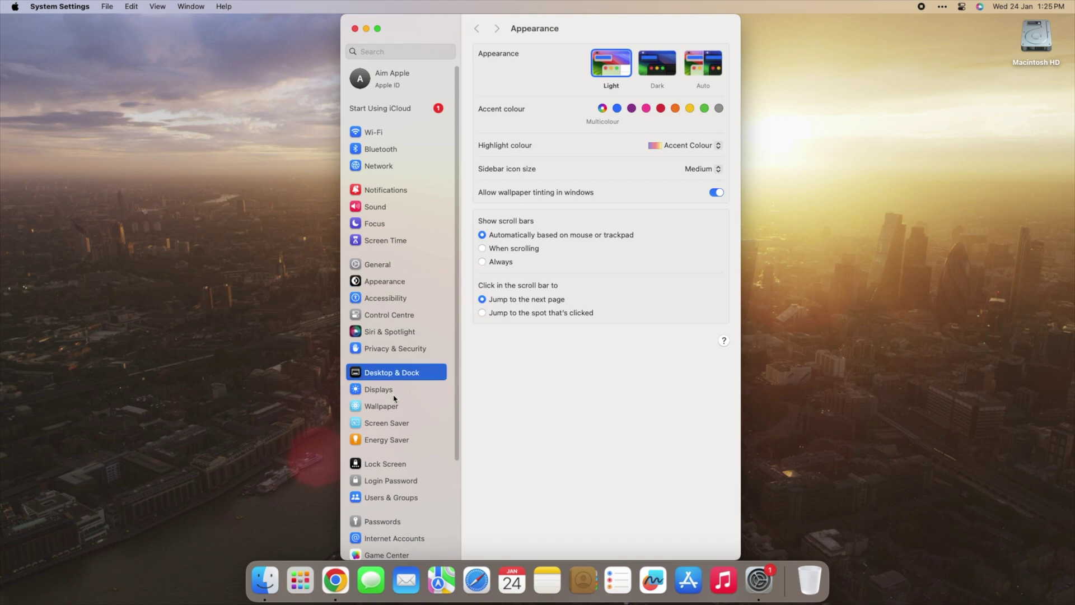
click(394, 426)
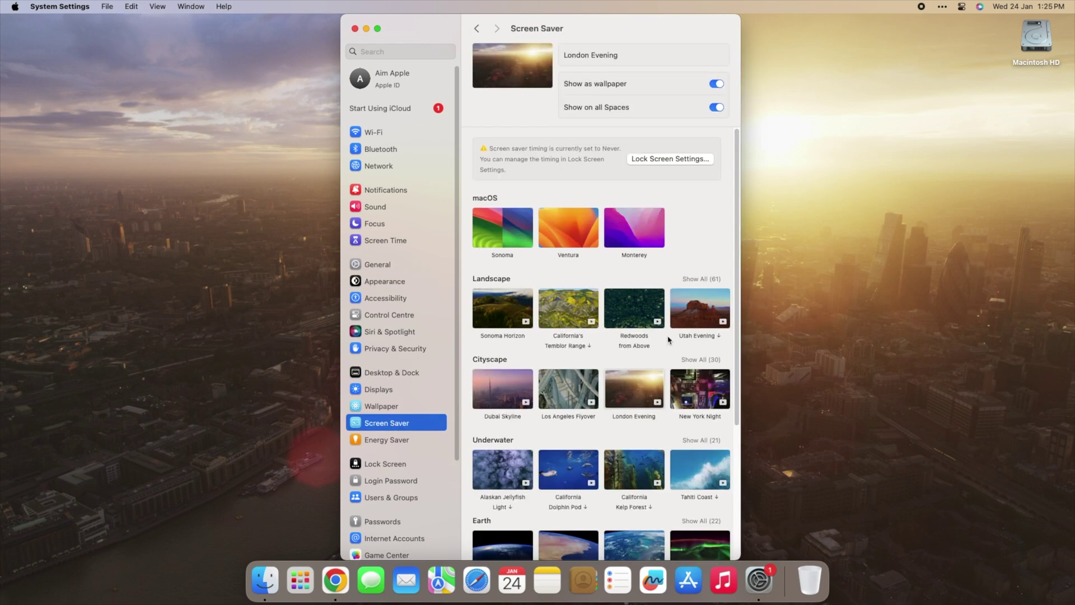
click(554, 392)
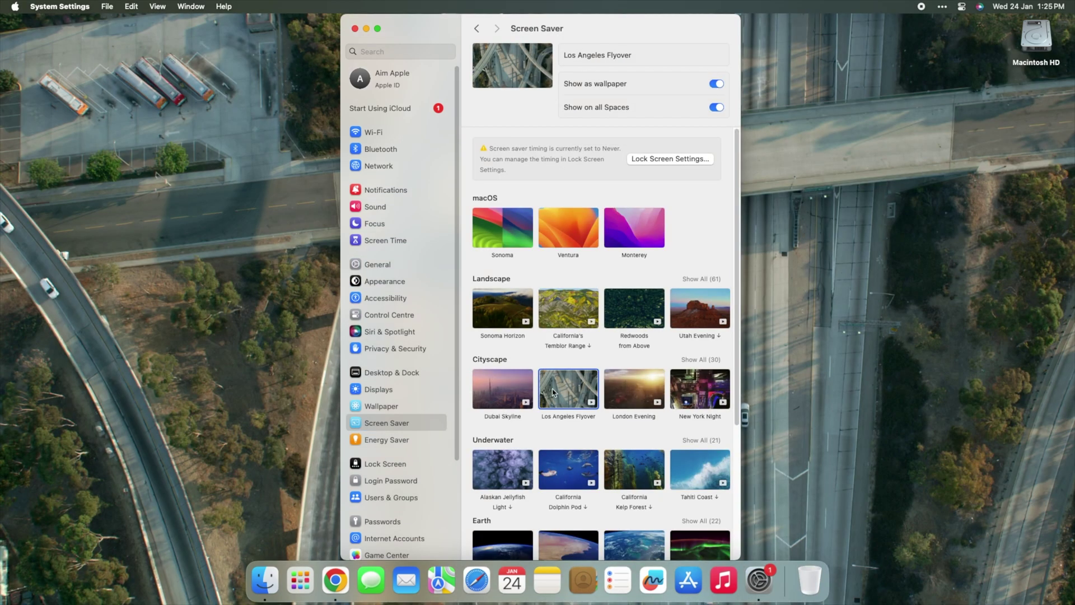
click(503, 390)
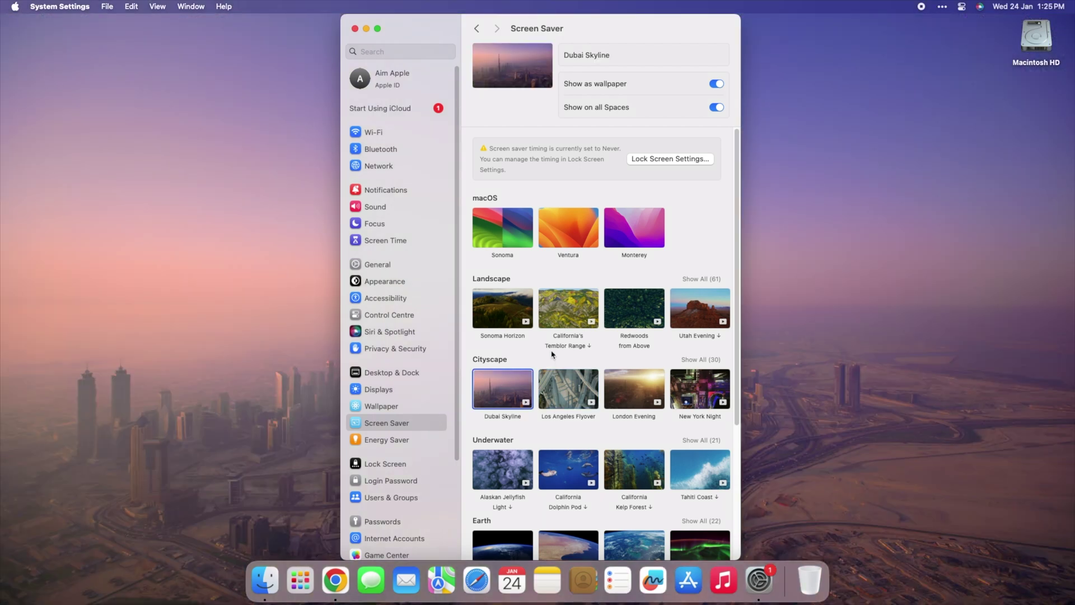
scroll(552, 354, down, 5)
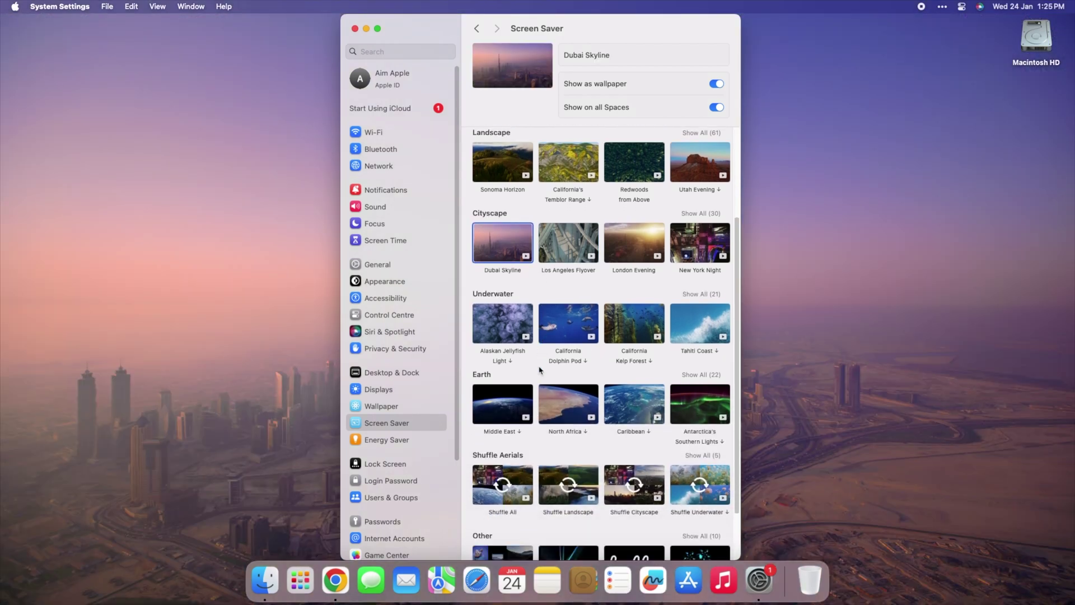
scroll(538, 364, down, 2)
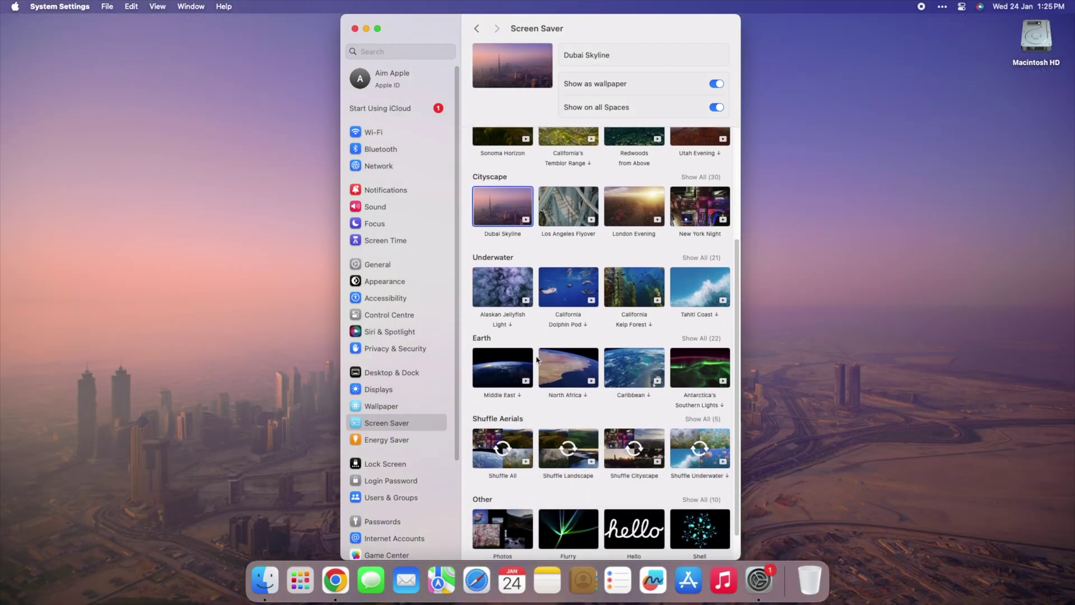
click(568, 301)
scroll(549, 336, down, 1)
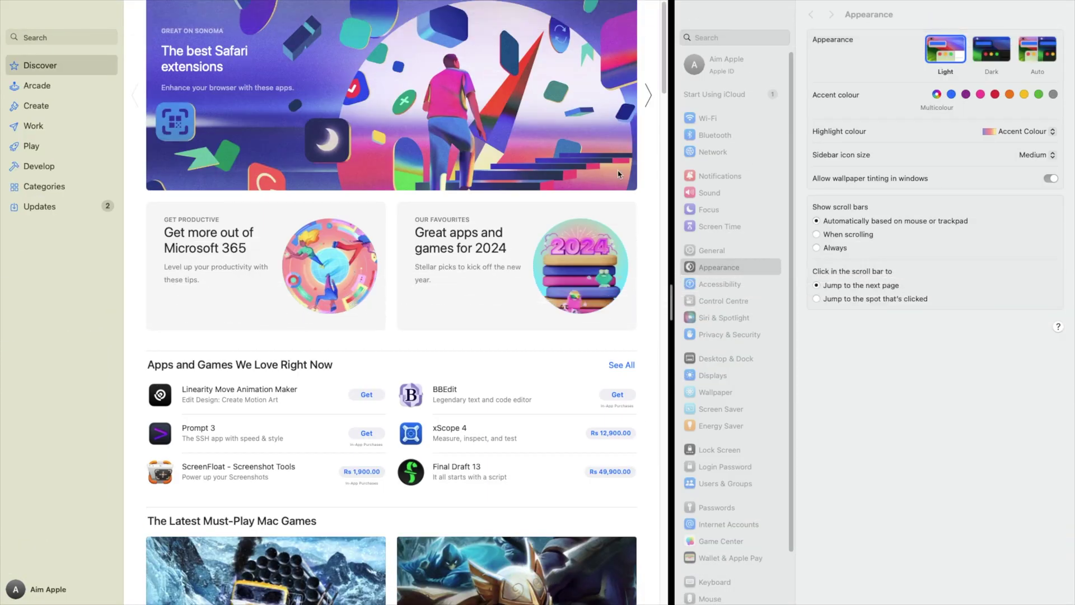
- Take App Store out of full screen and tile it on the left half of the screen
click(35, 22)
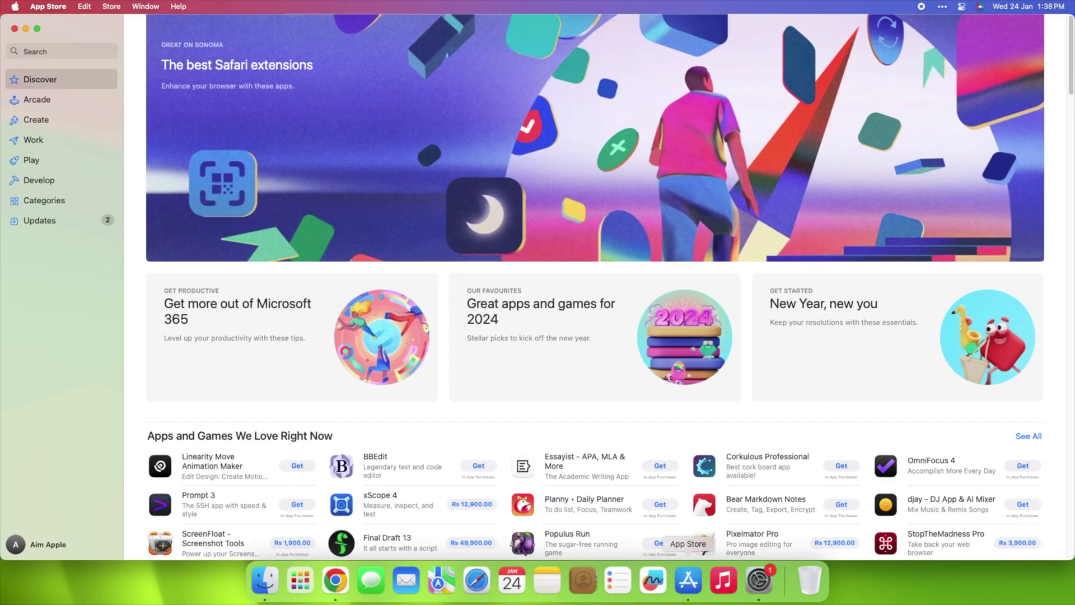
click(759, 581)
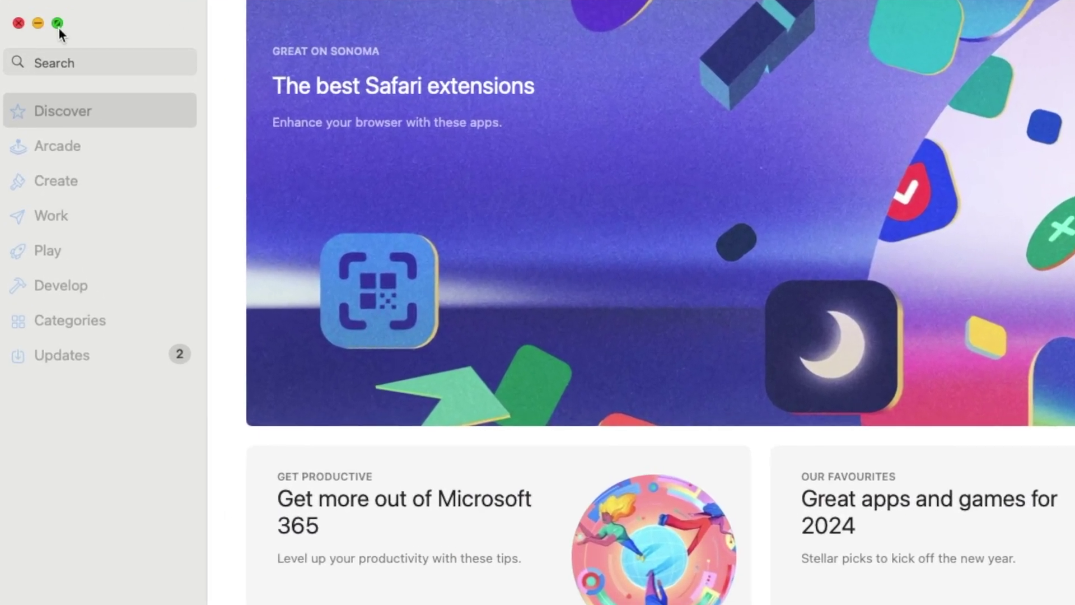
click(59, 29)
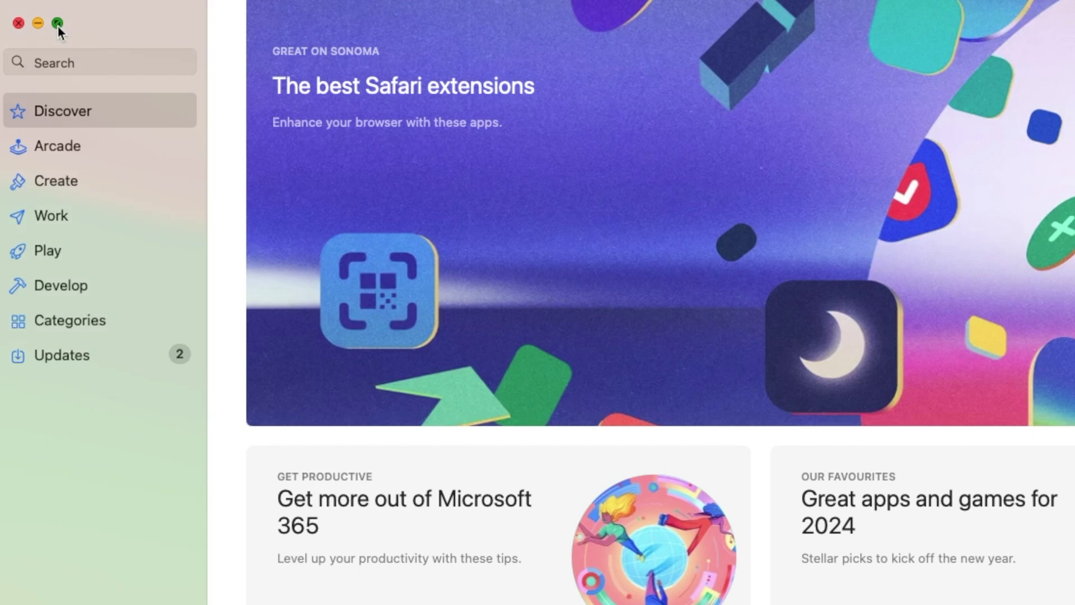
mouse_move(58, 25)
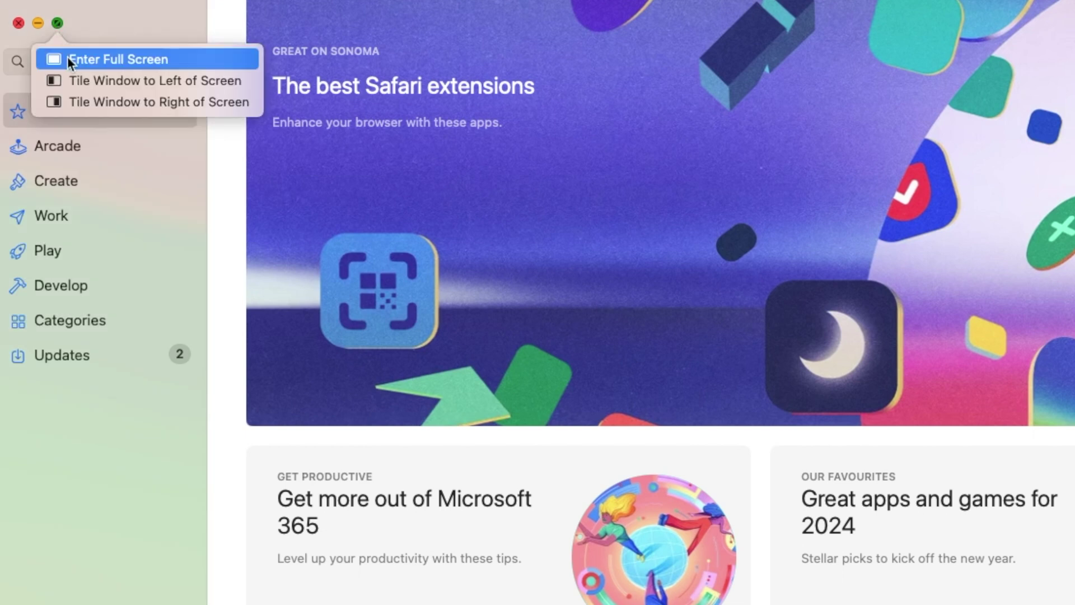
click(77, 80)
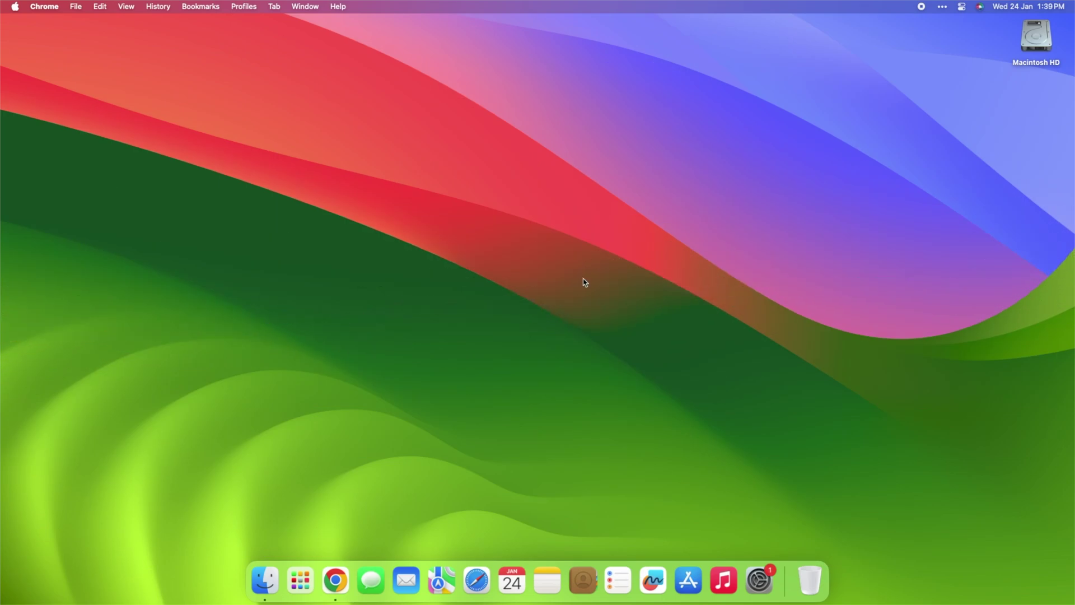
- From the Finder desktop, reveal the hidden menu-bar extras and open the Wi-Fi network list
click(585, 281)
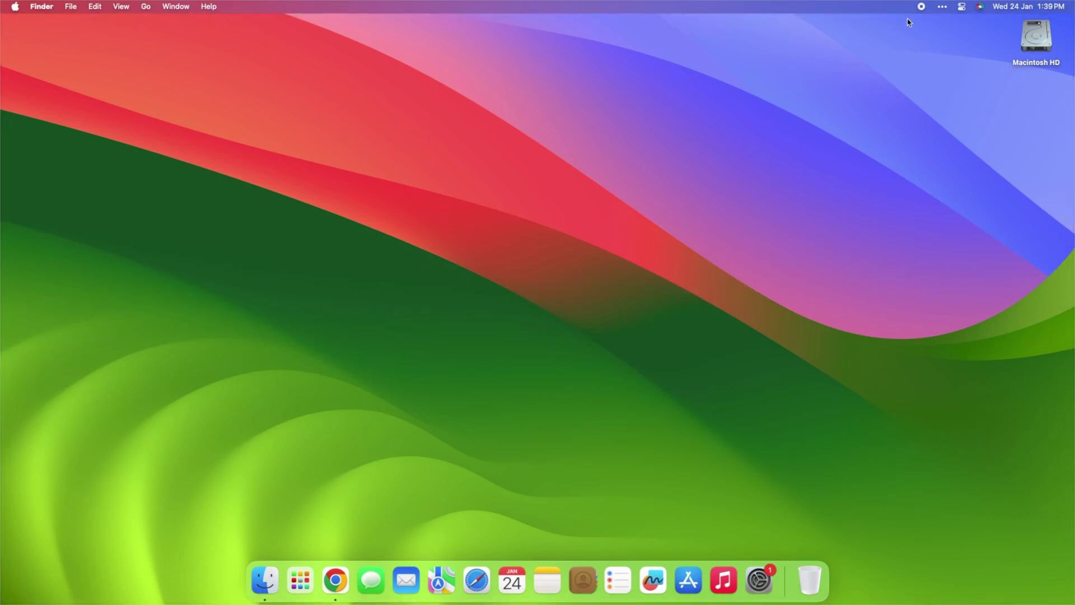
alt+click(941, 10)
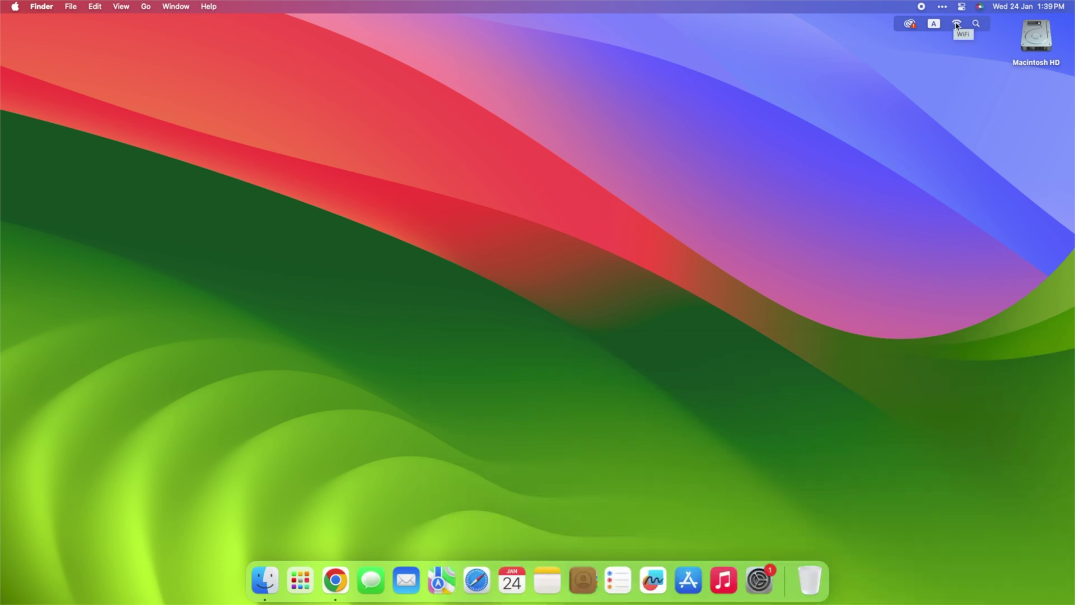
click(956, 23)
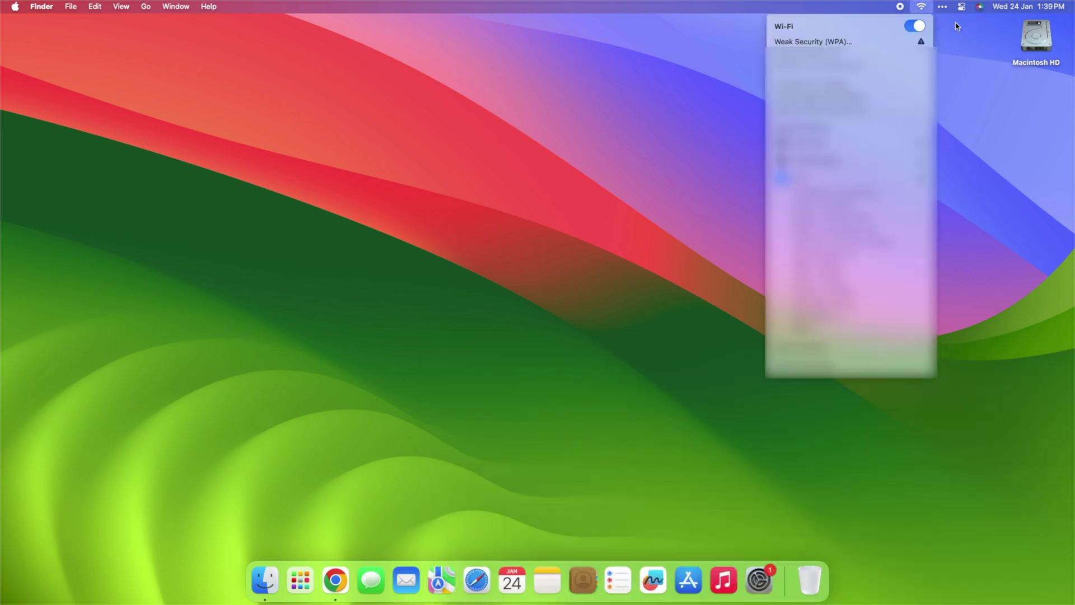